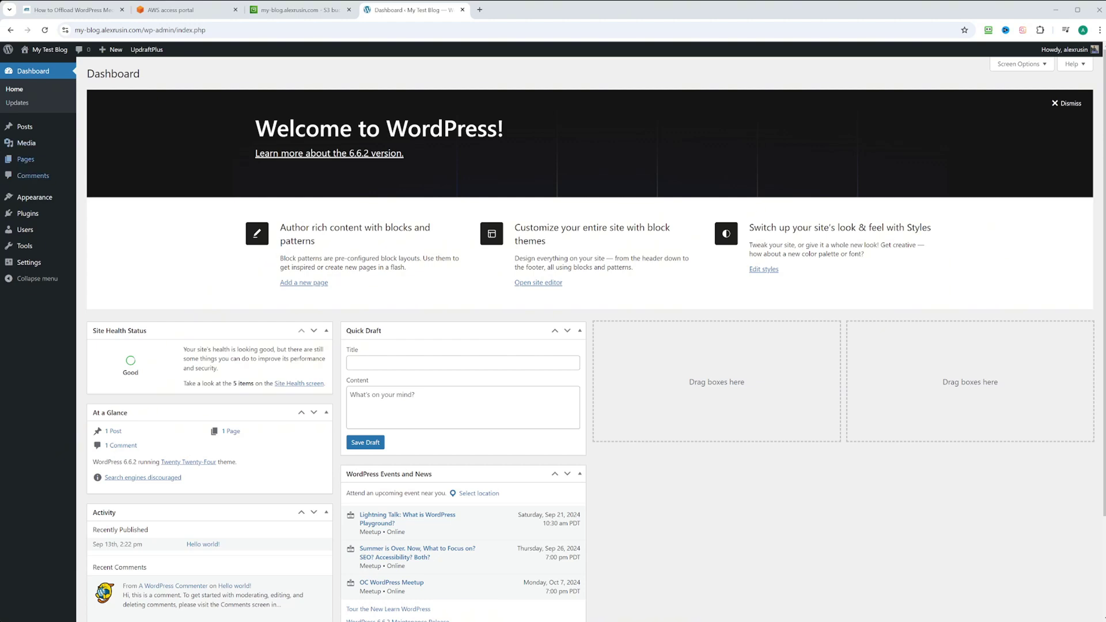
# Search the plugin directory for 'wp offload media lite', then install and activate it.
pyautogui.click(24, 214)
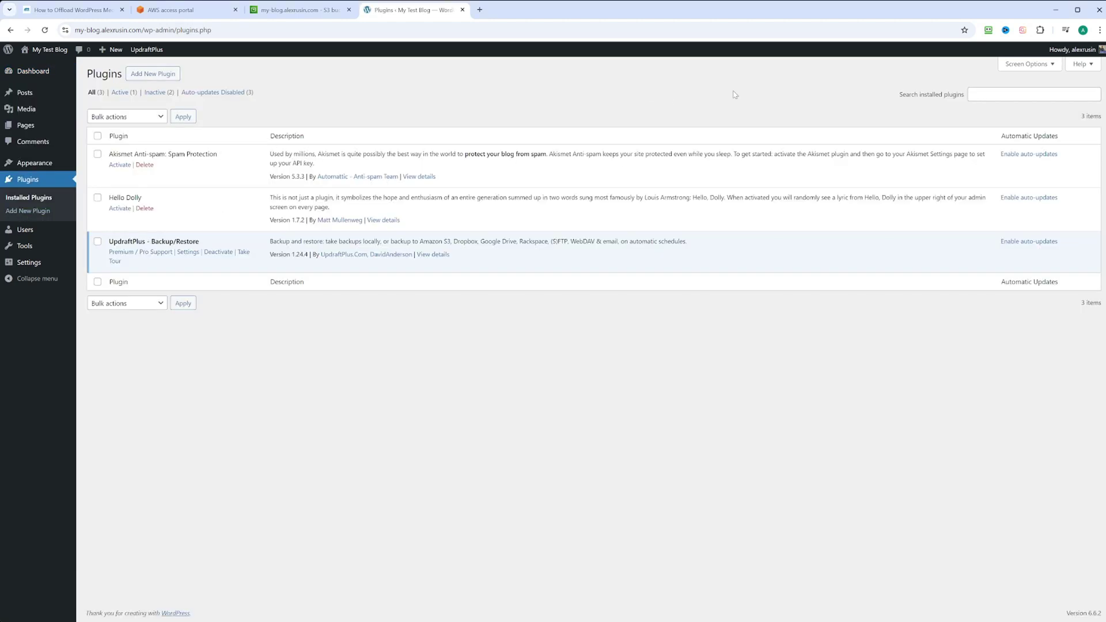
pyautogui.click(152, 74)
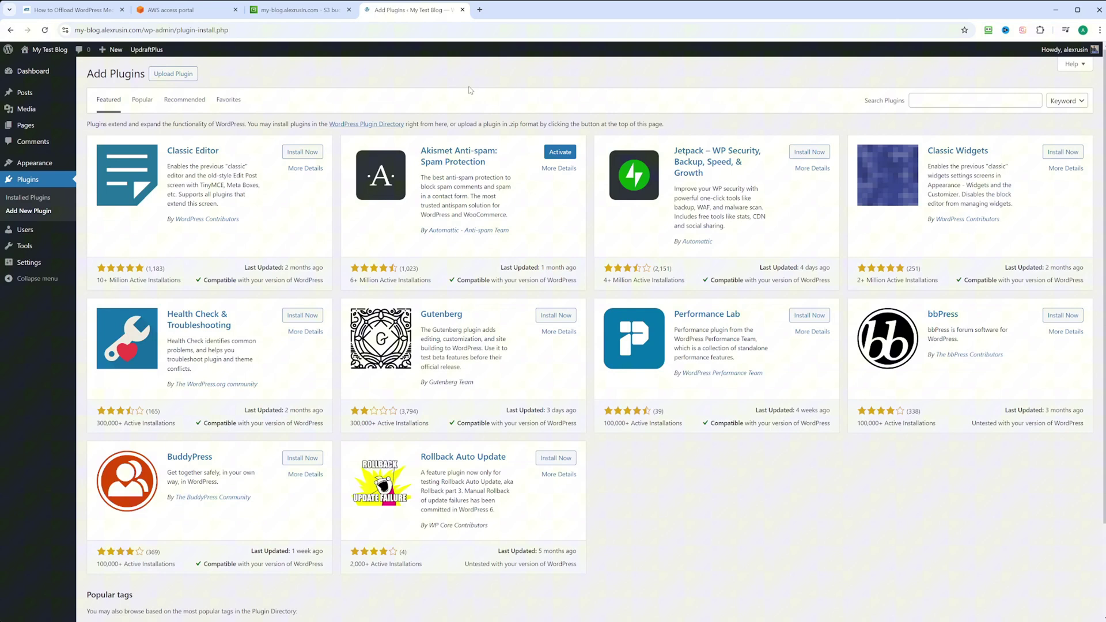
pyautogui.click(921, 104)
pyautogui.write('wp offload media lite')
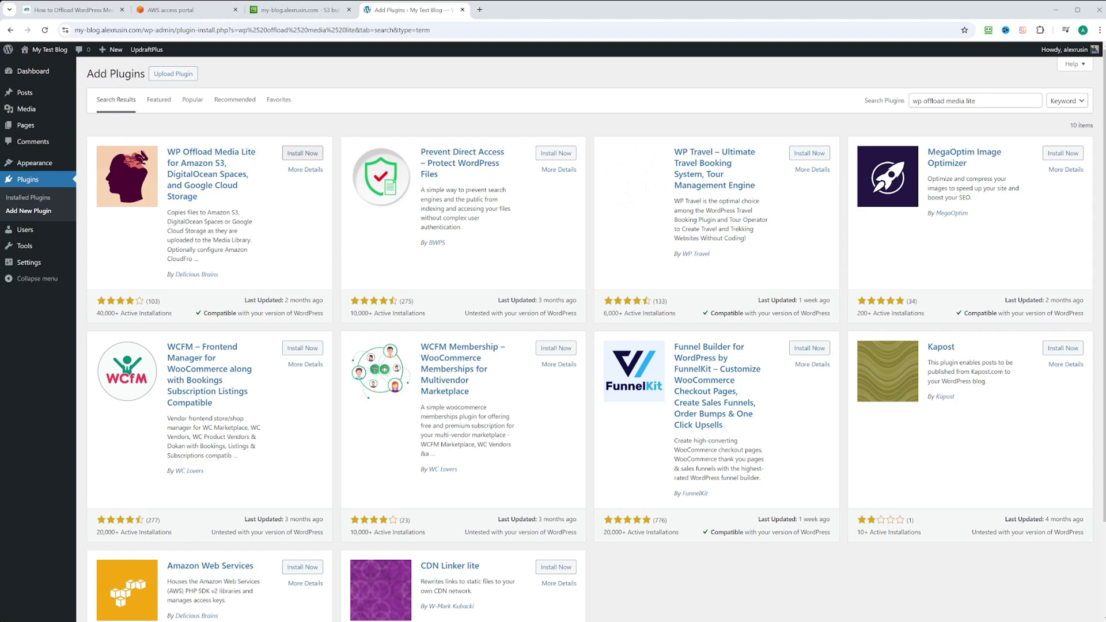
pyautogui.click(302, 153)
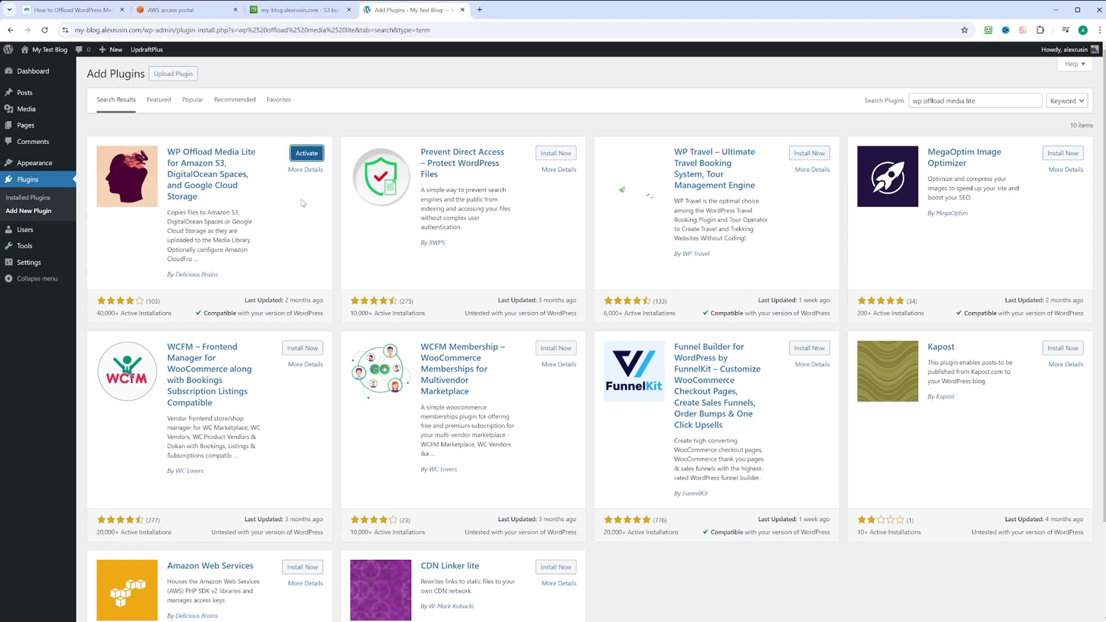
pyautogui.click(305, 155)
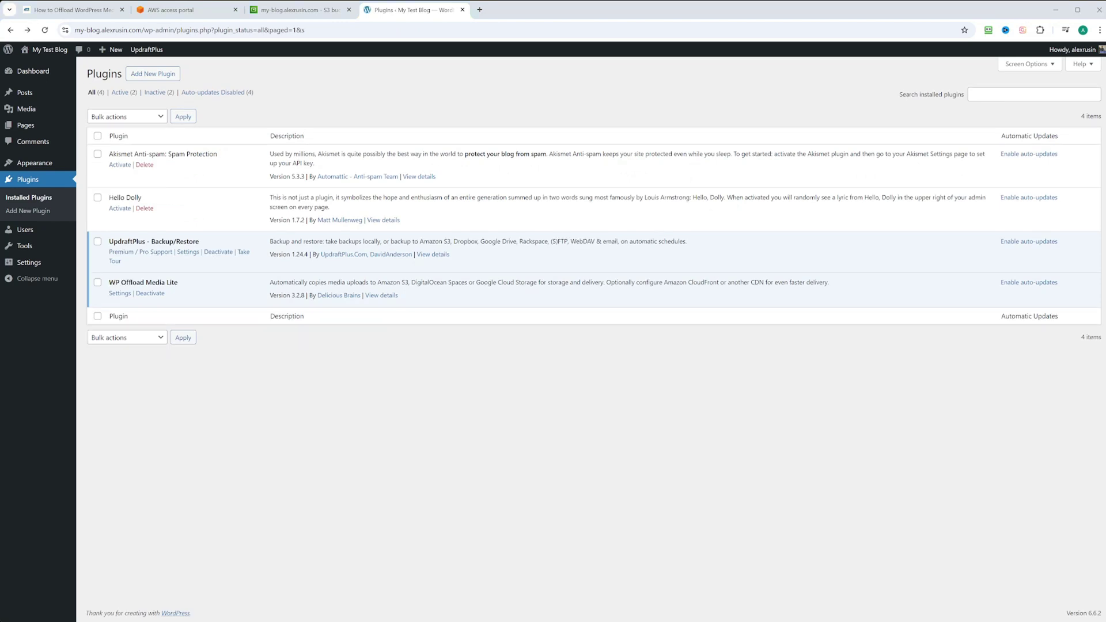
# In WP Offload Media Lite settings, keep Amazon S3 and choose the IAM Roles connection method.
pyautogui.click(120, 293)
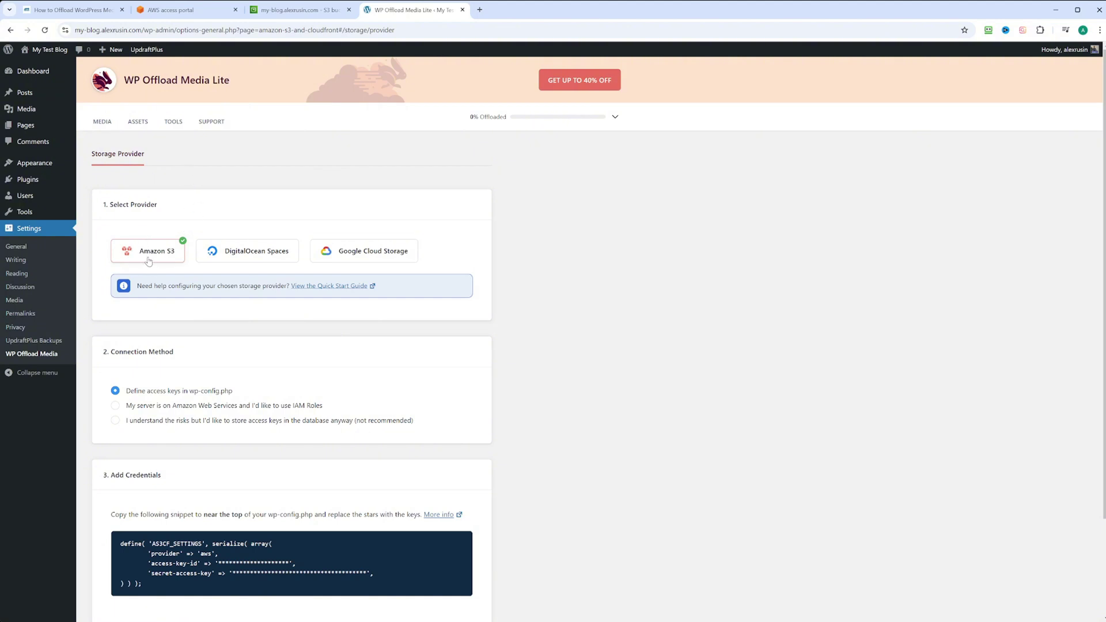
pyautogui.scroll(-2, 185, 290)
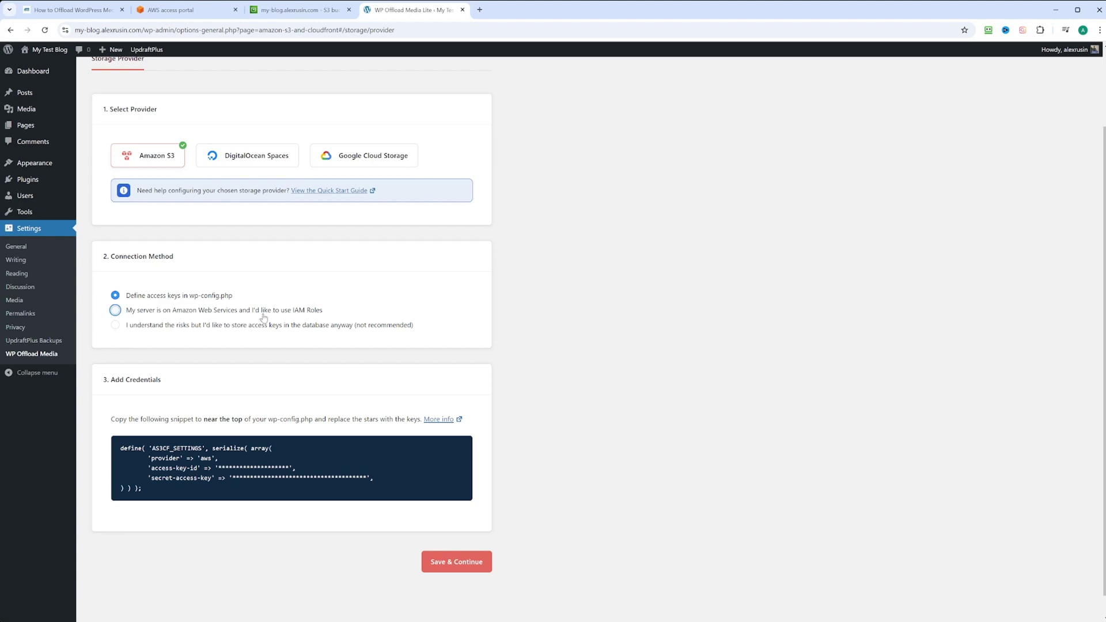
pyautogui.click(115, 311)
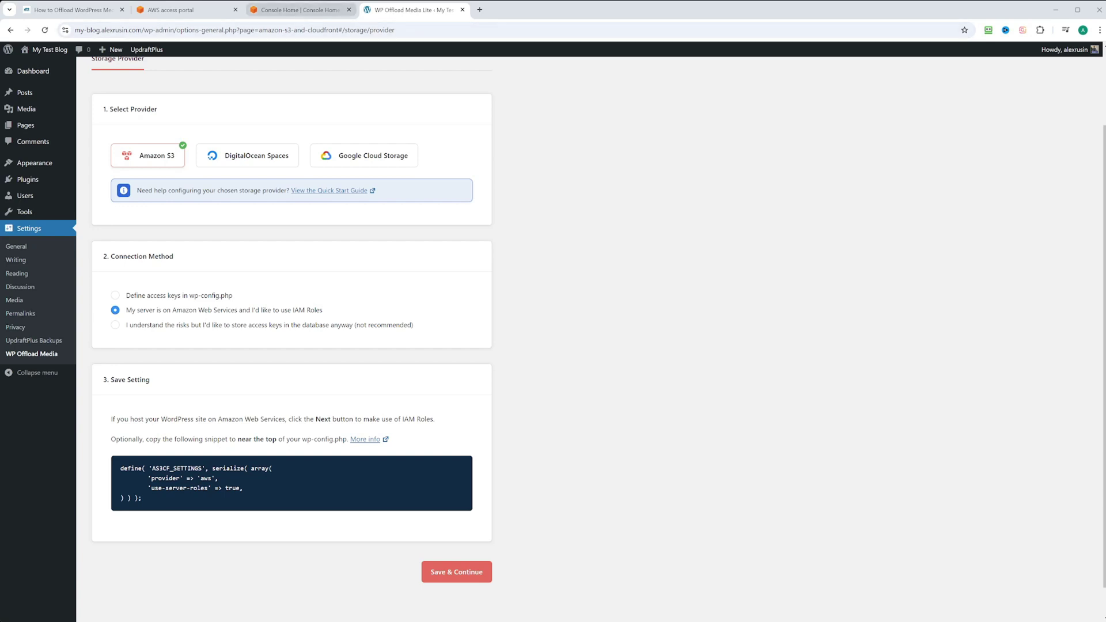
# In the AWS console, open the IAM service's Roles list.
pyautogui.click(296, 10)
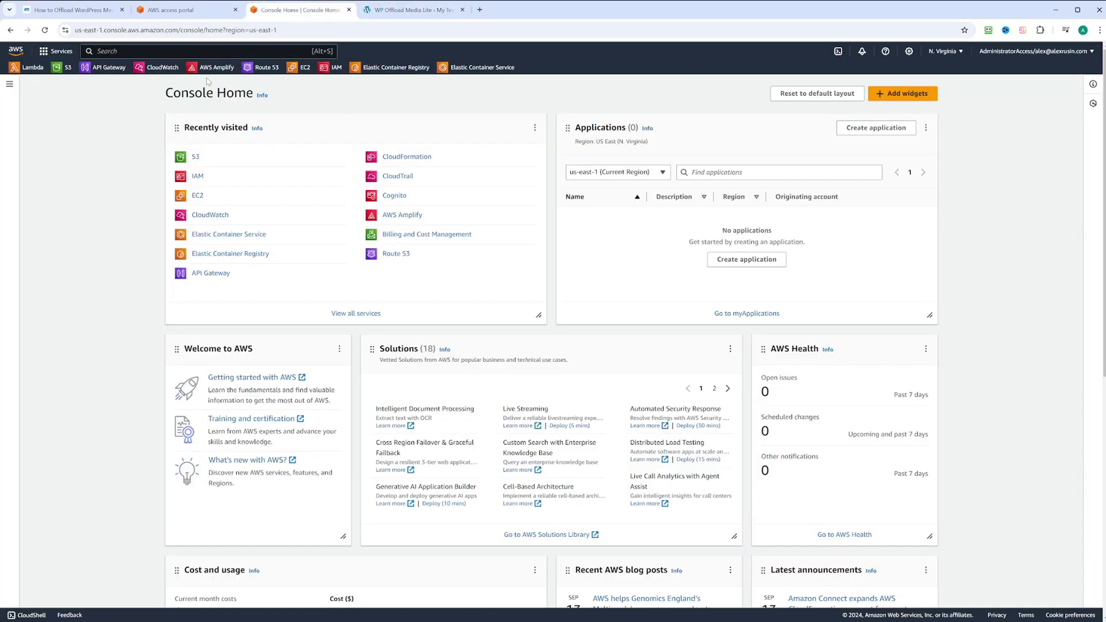
pyautogui.click(179, 53)
pyautogui.write('iam')
pyautogui.click(221, 126)
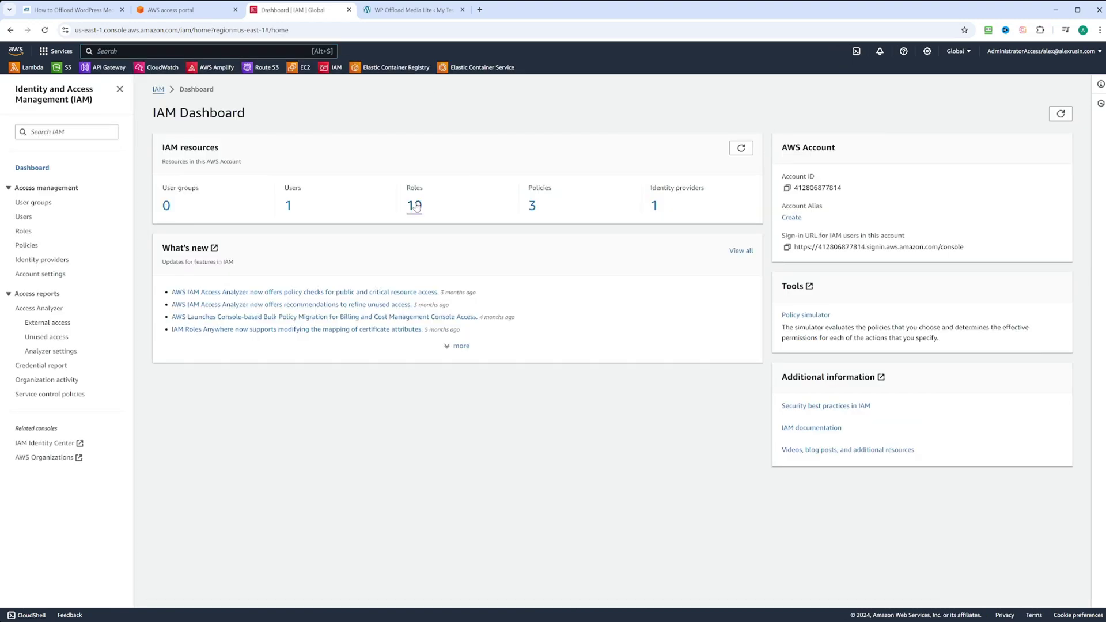
pyautogui.click(416, 205)
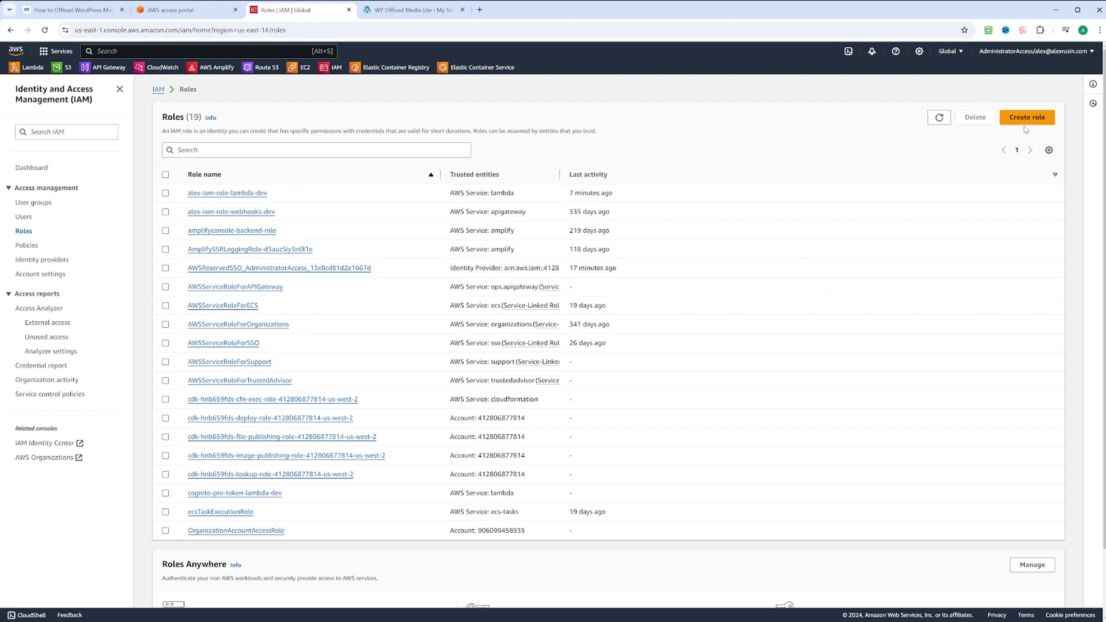
# Start a new role trusted by the EC2 AWS service and continue to permissions.
pyautogui.click(1024, 123)
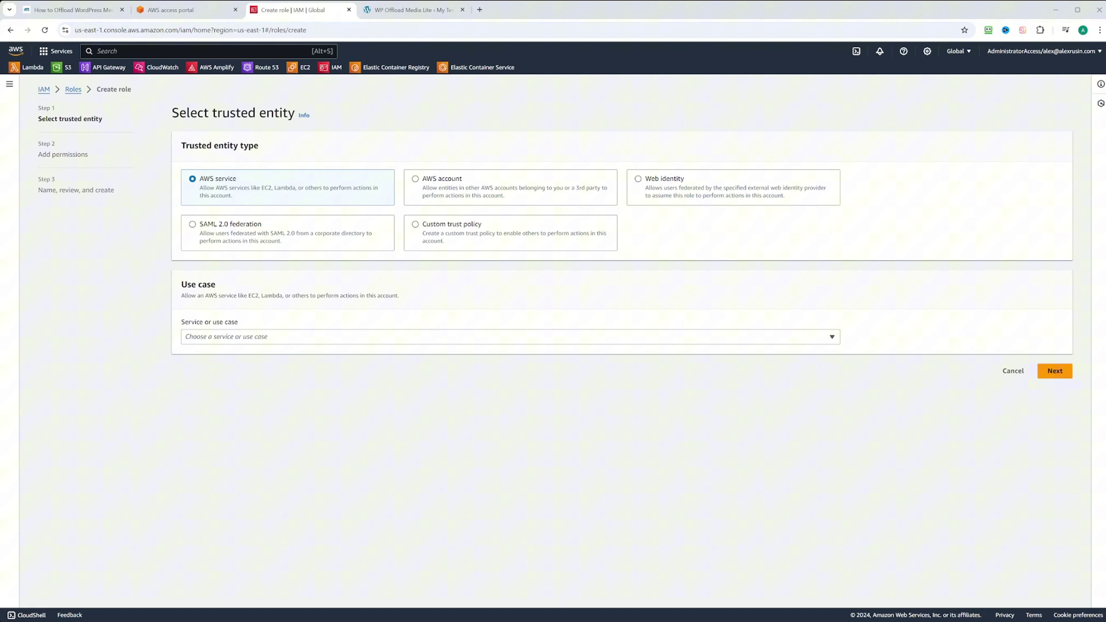
pyautogui.click(252, 337)
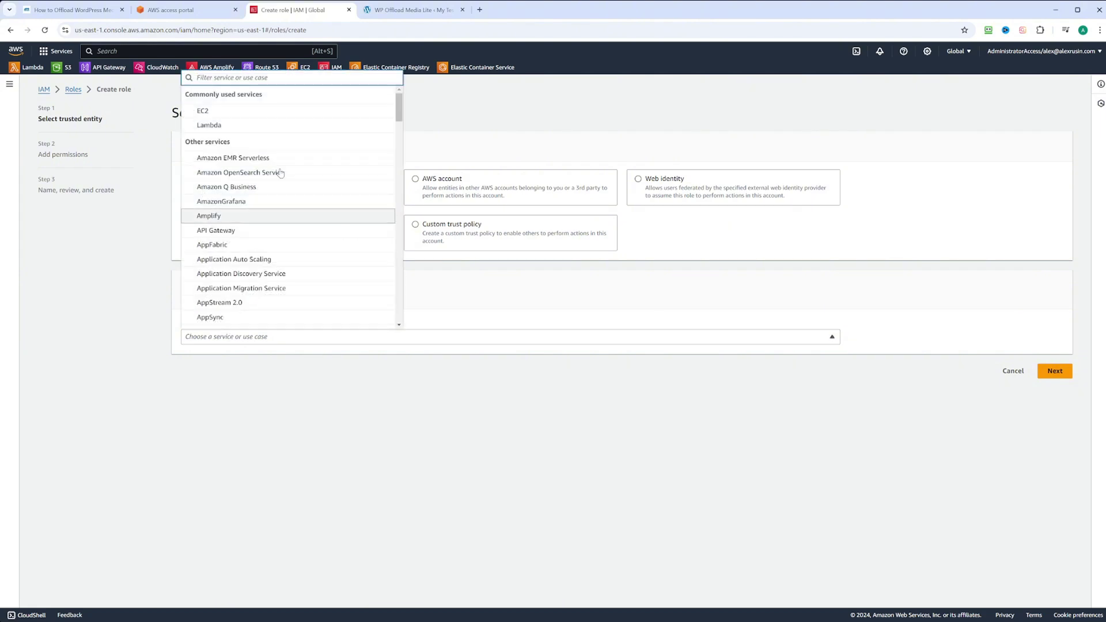
pyautogui.click(252, 108)
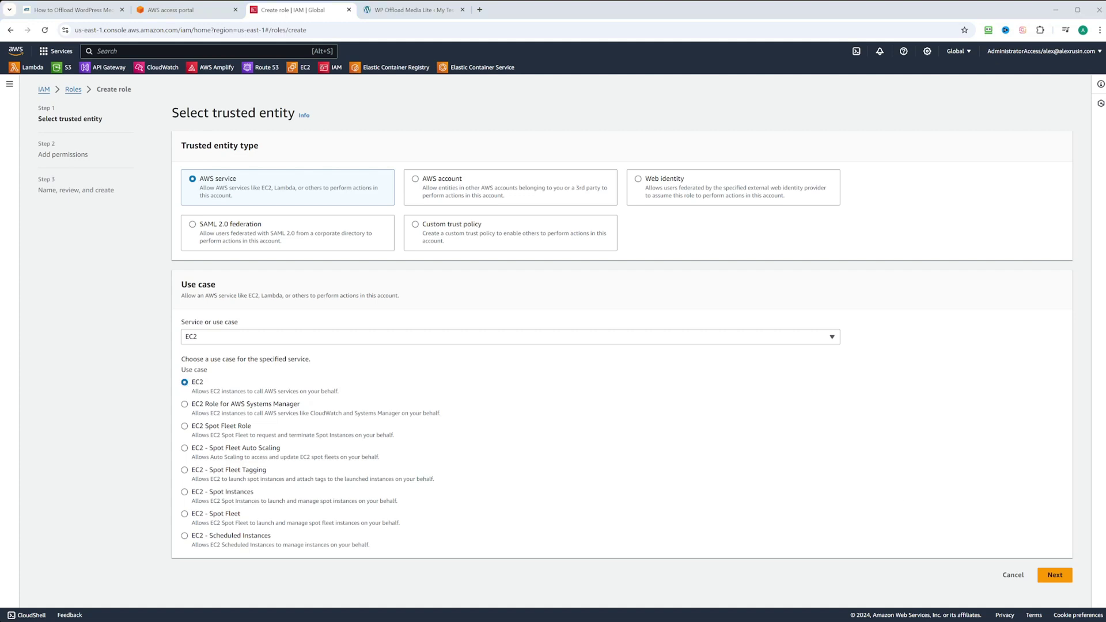
pyautogui.click(1055, 575)
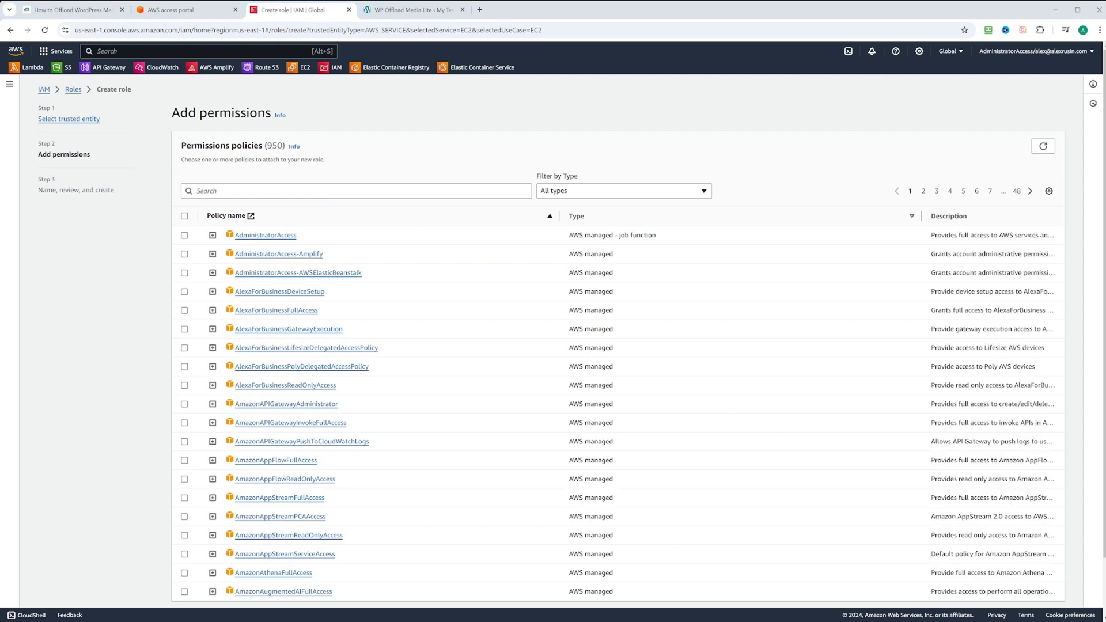
# Filter to customer managed policies and select my-blog-s3-bucket-access.
pyautogui.click(582, 191)
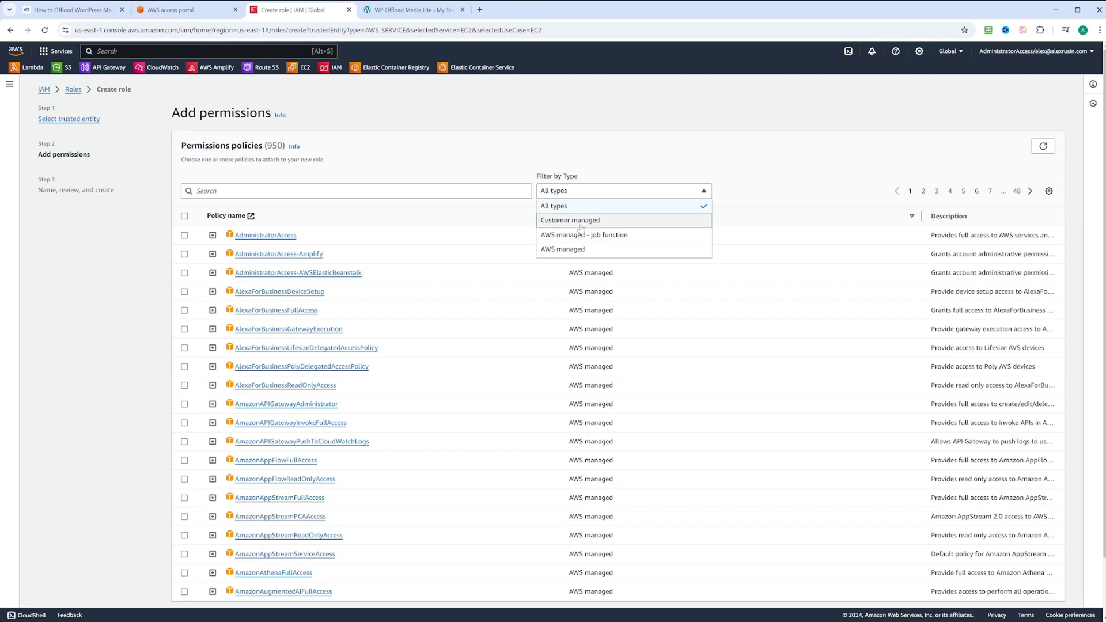
pyautogui.click(581, 221)
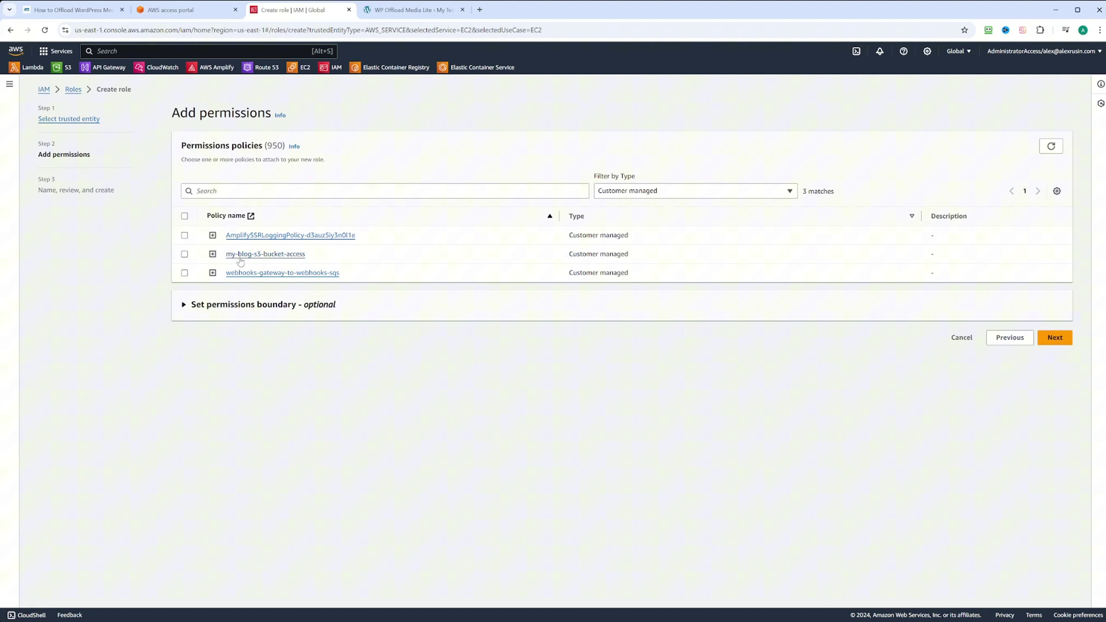
pyautogui.click(185, 255)
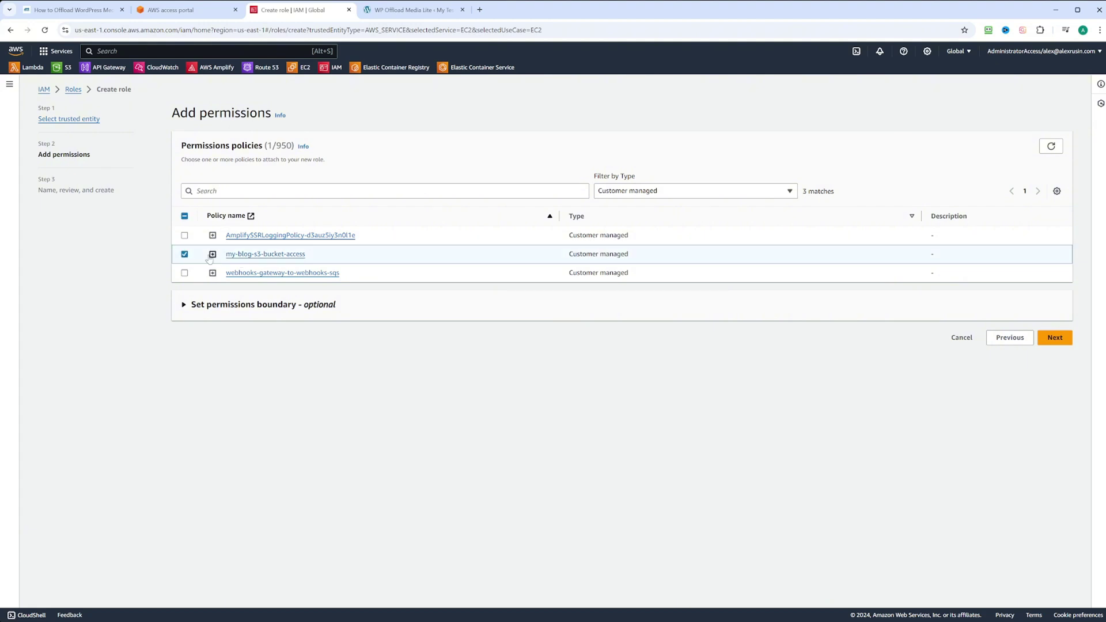
# Review the policy JSON's s3:ListBucket, s3:* and /* resource entries, then continue.
pyautogui.click(213, 254)
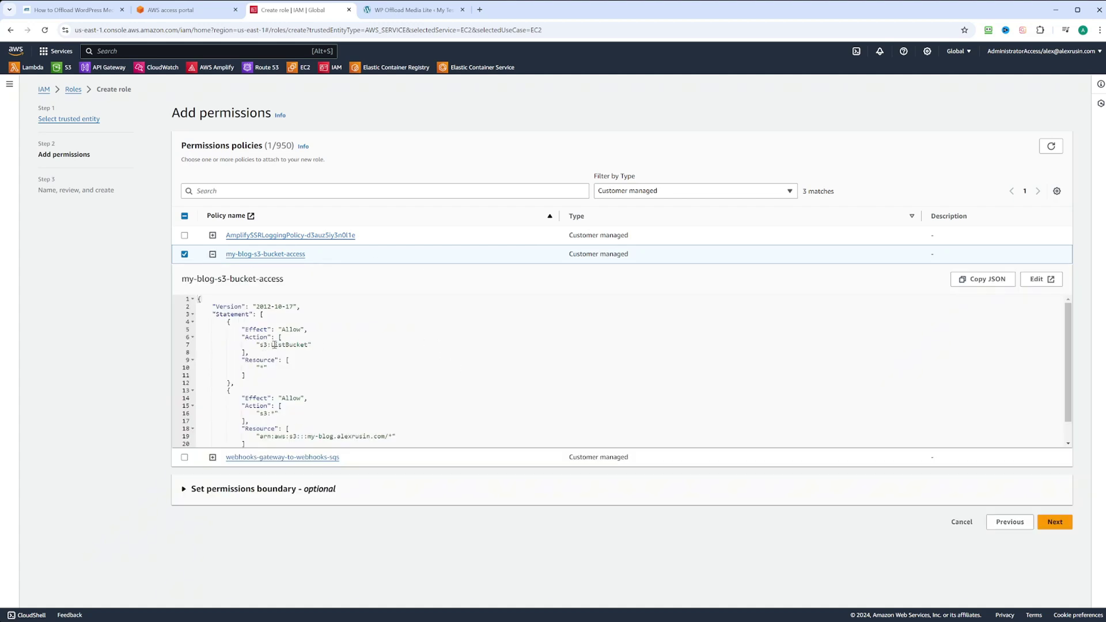
pyautogui.moveTo(260, 345); pyautogui.dragTo(326, 347)
pyautogui.scroll(-1, 338, 346)
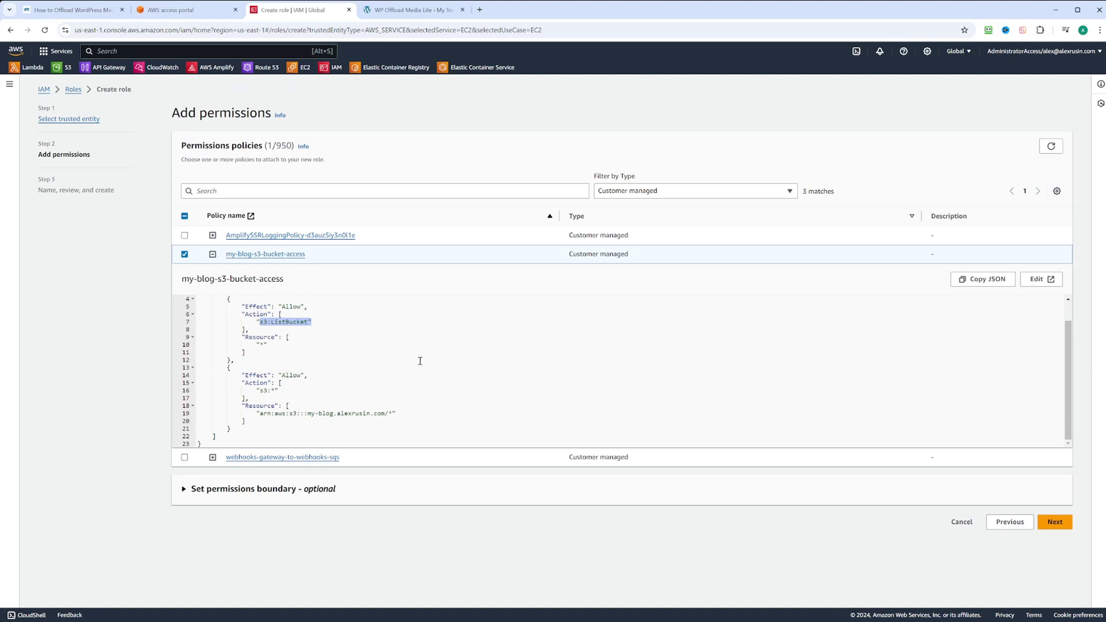
pyautogui.moveTo(256, 391); pyautogui.dragTo(279, 390)
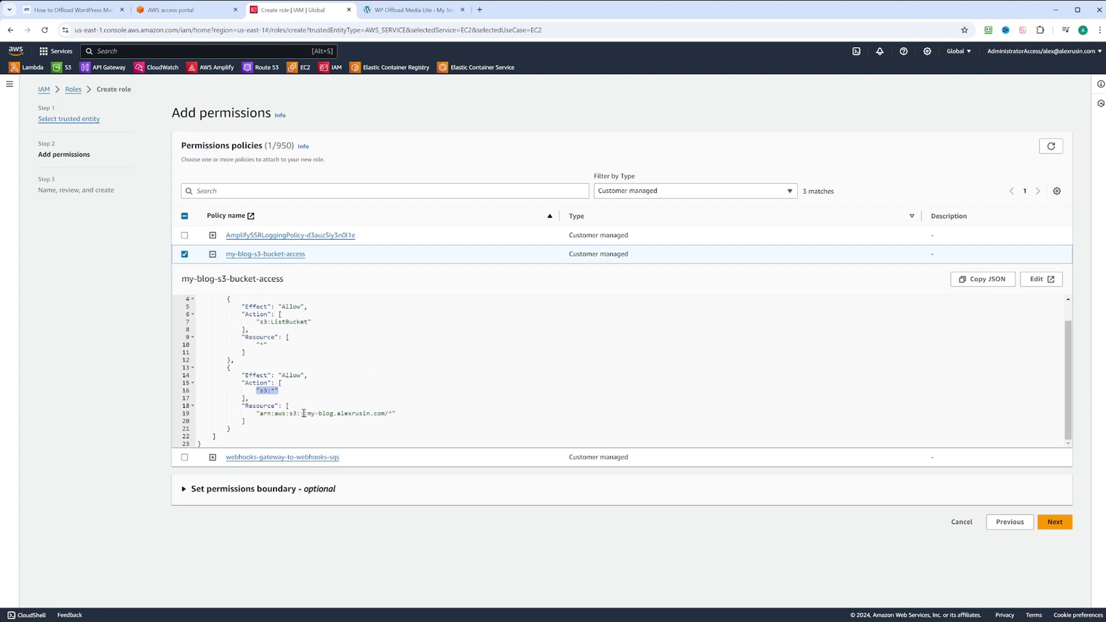
pyautogui.doubleClick(387, 413)
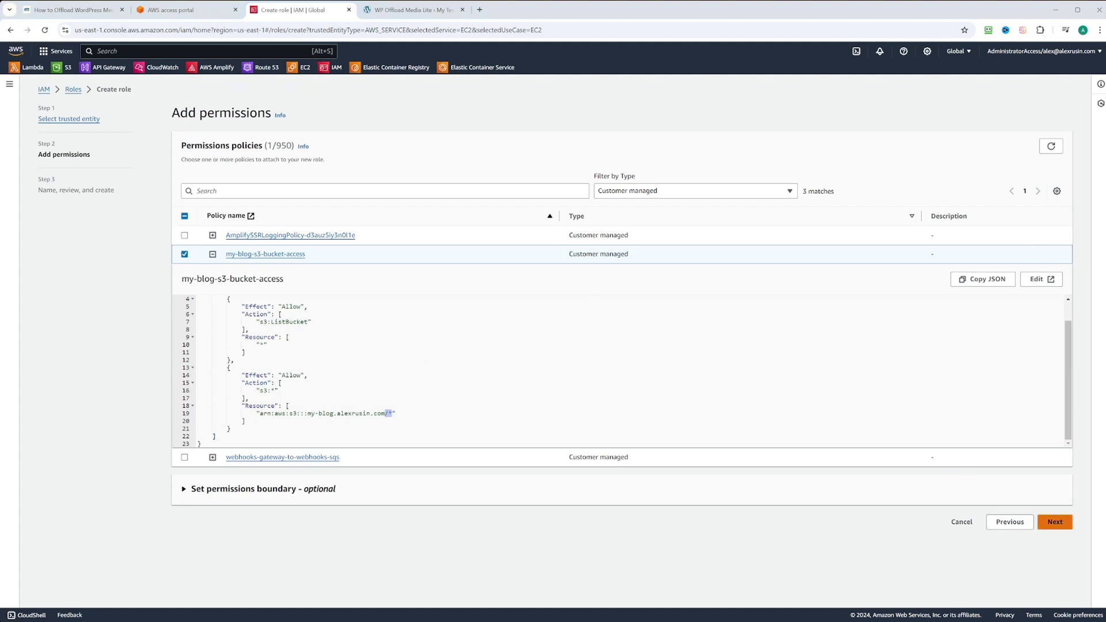
pyautogui.click(1055, 521)
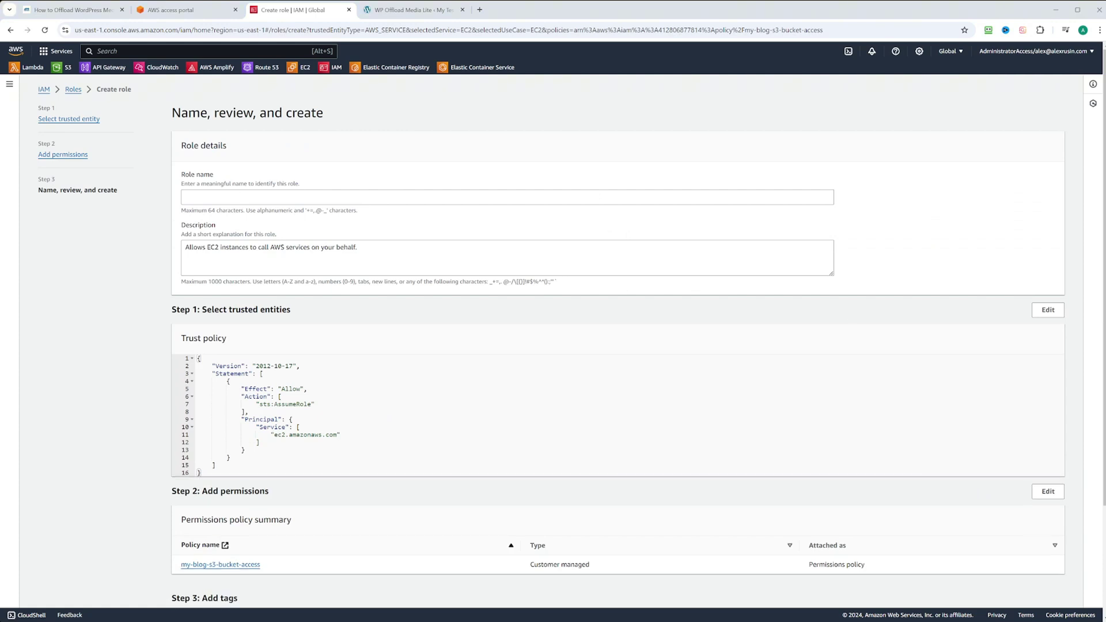
# Name the role ec2-webinstance-role and create it.
pyautogui.click(218, 200)
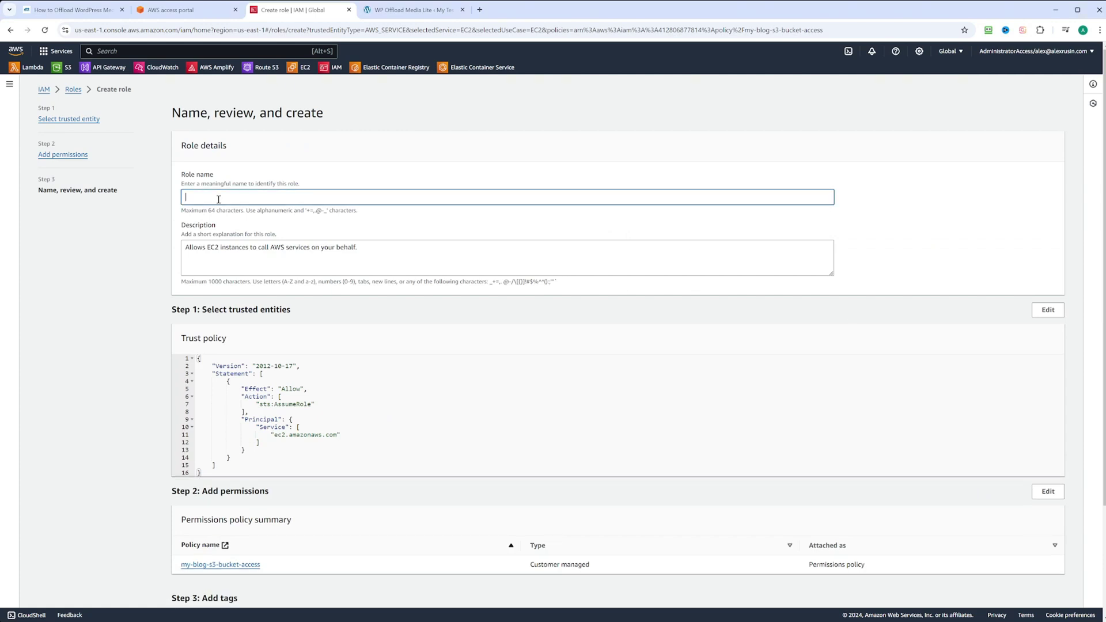
pyautogui.write('ec2-webinstance-role')
pyautogui.scroll(-3, 807, 221)
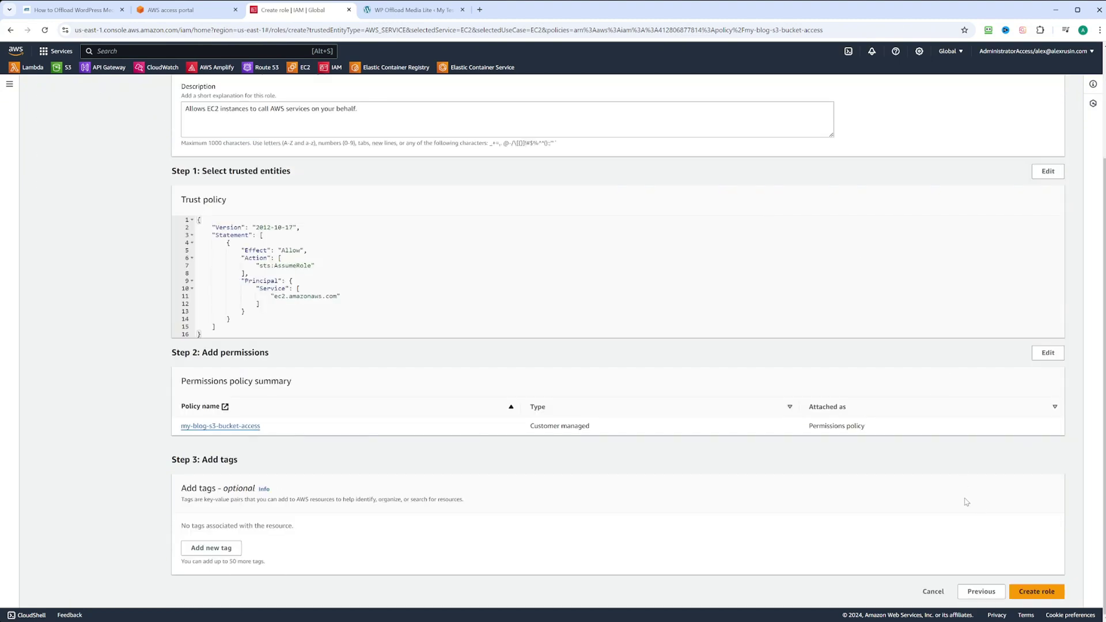
pyautogui.click(1036, 591)
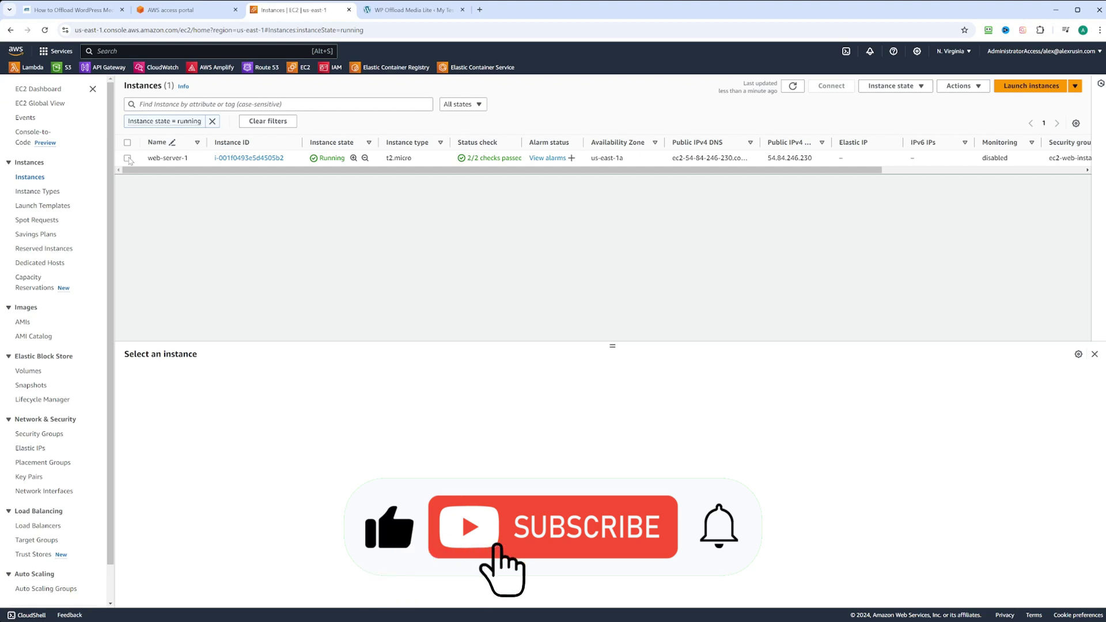
# Select web-server-1 and set its IAM role to ec2-webinstance-role.
pyautogui.click(127, 158)
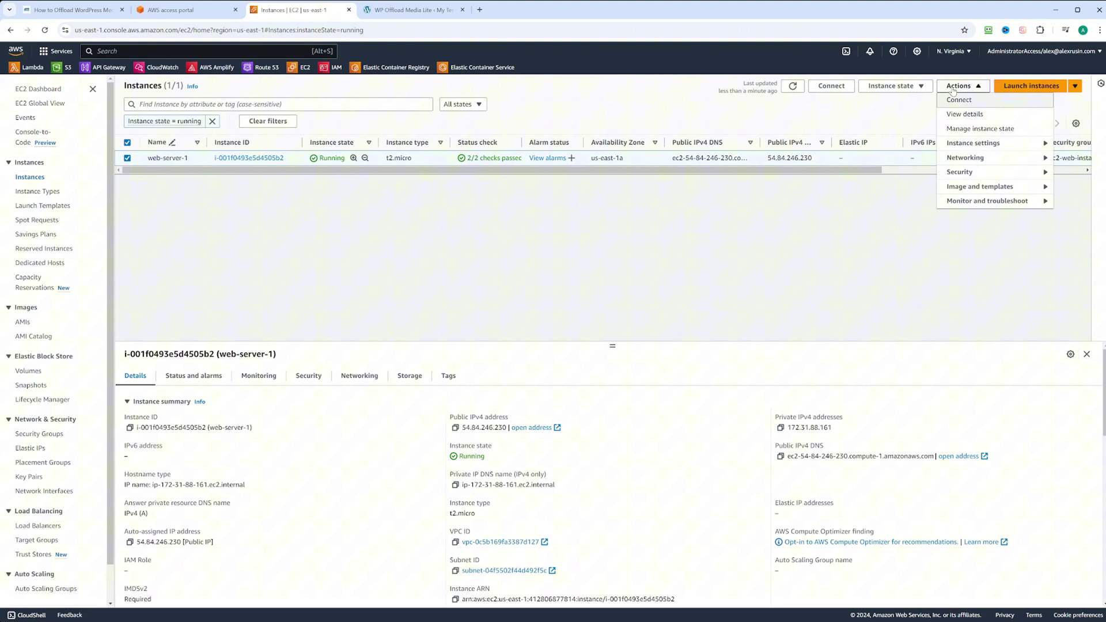
pyautogui.moveTo(990, 178)
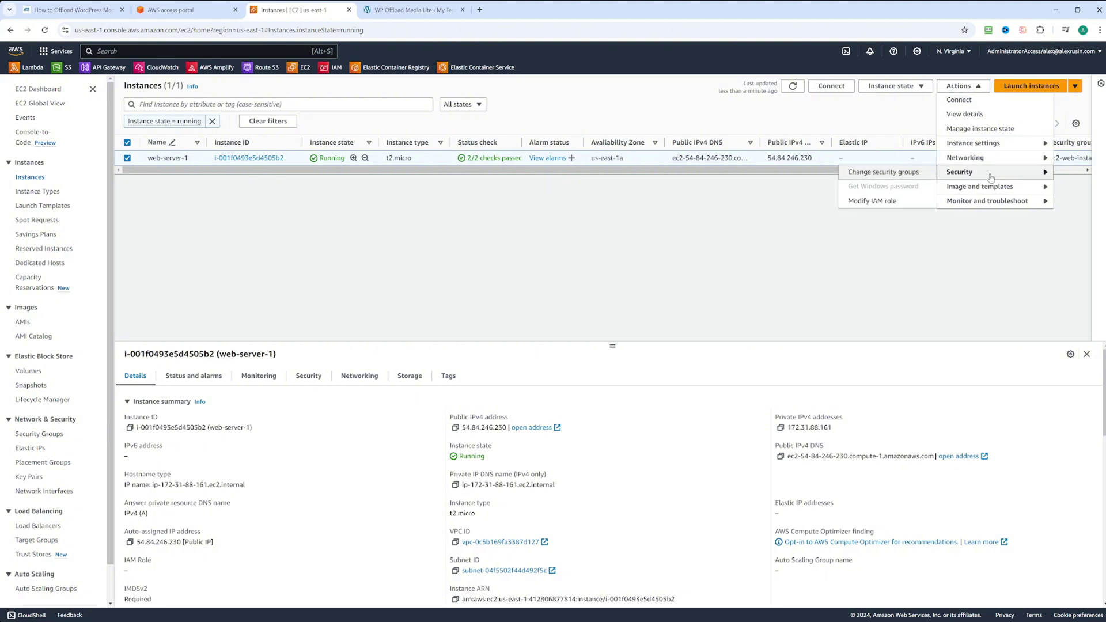
pyautogui.click(872, 207)
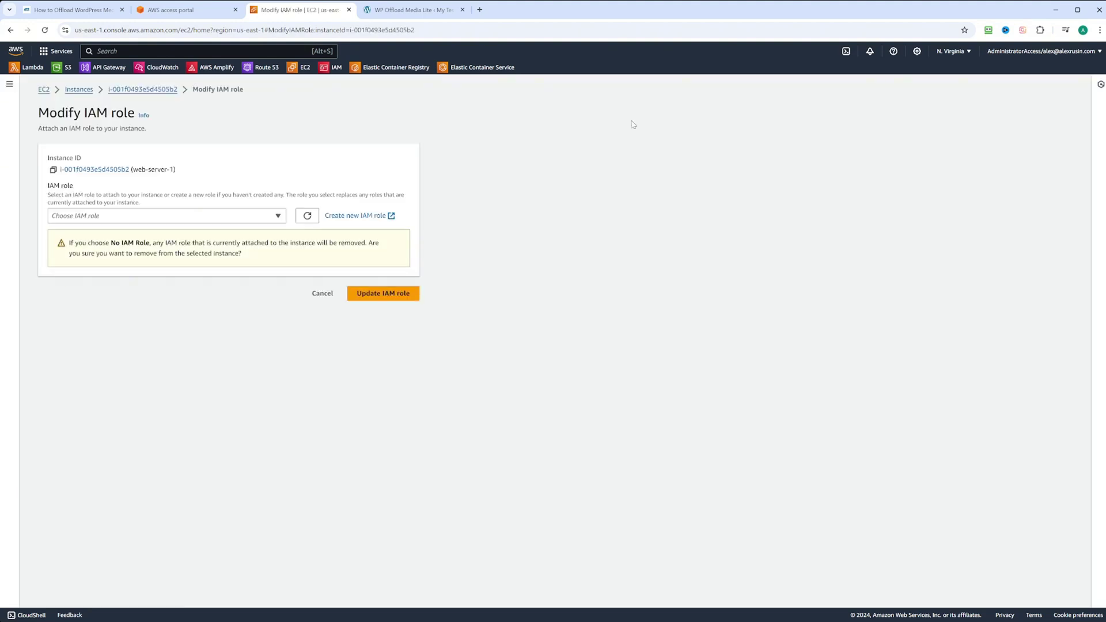
pyautogui.click(105, 218)
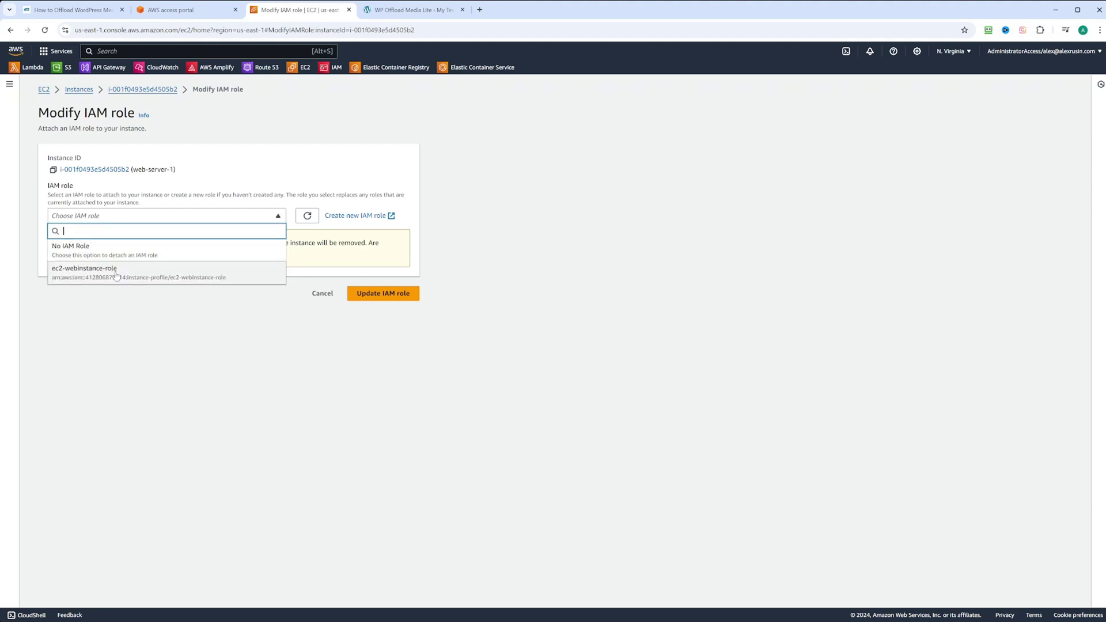
pyautogui.click(70, 276)
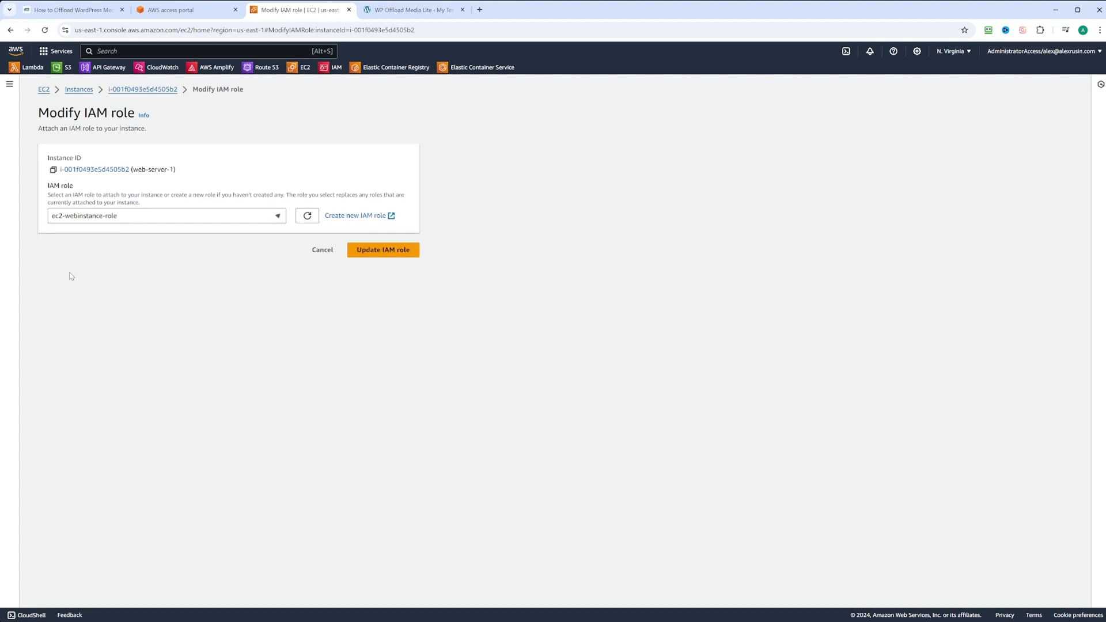
pyautogui.click(378, 250)
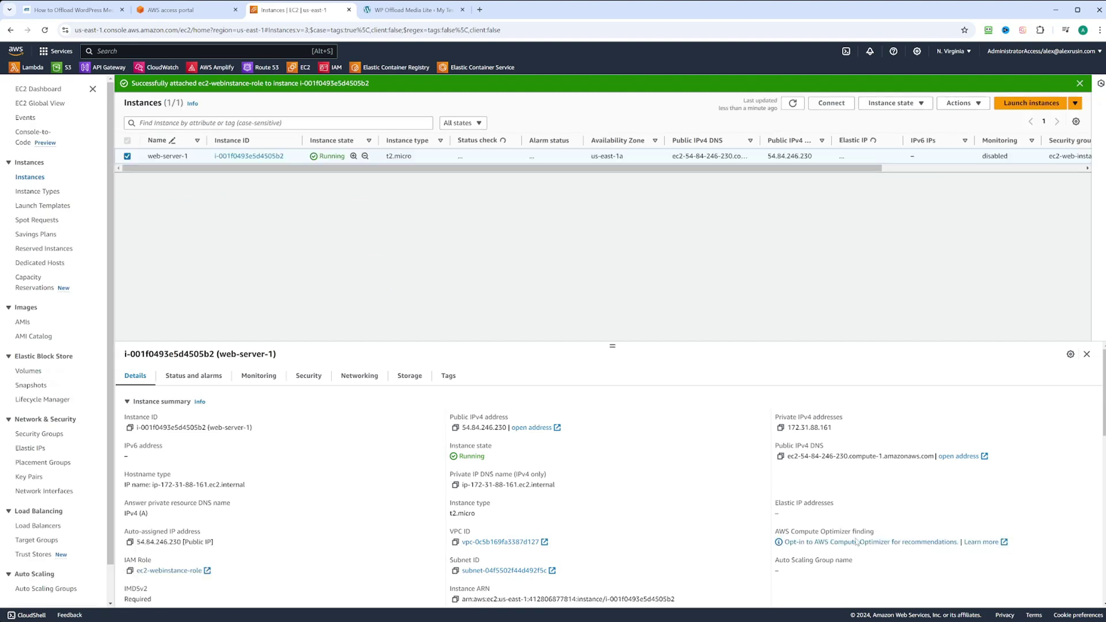
# Save the IAM-role connection, browse existing buckets, and highlight the missing s3:ListAllMyBuckets permission.
pyautogui.click(409, 10)
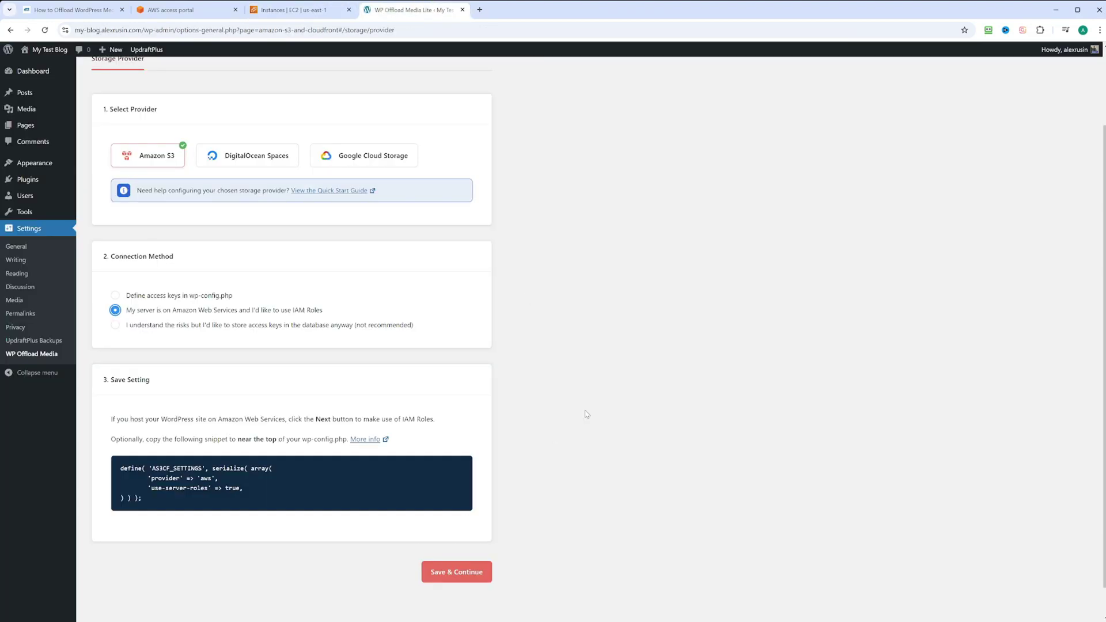
pyautogui.click(449, 572)
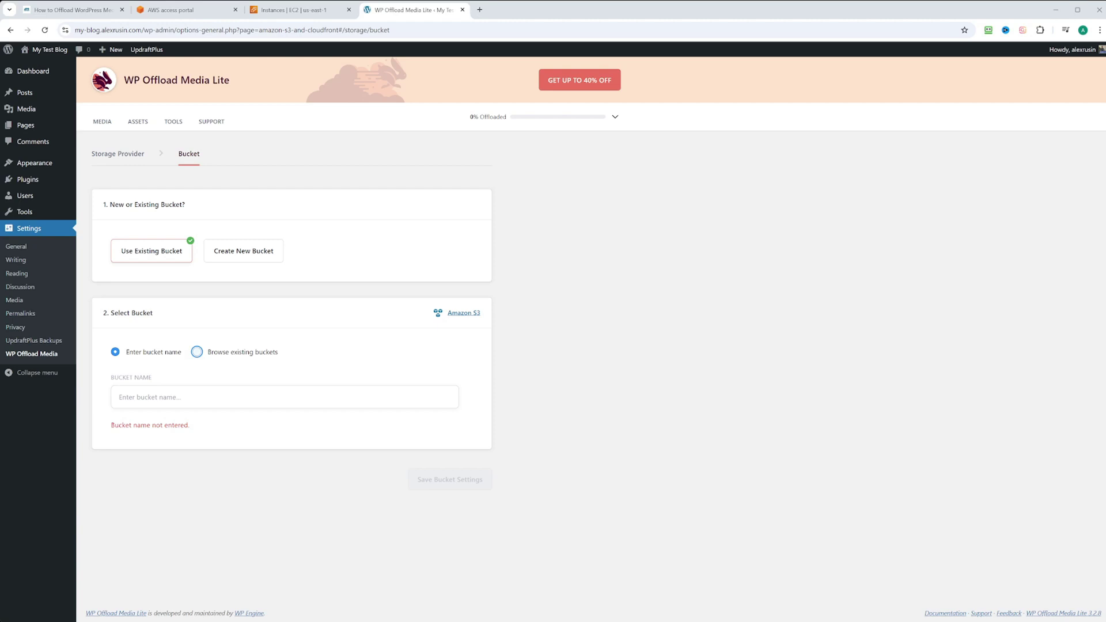
pyautogui.click(241, 353)
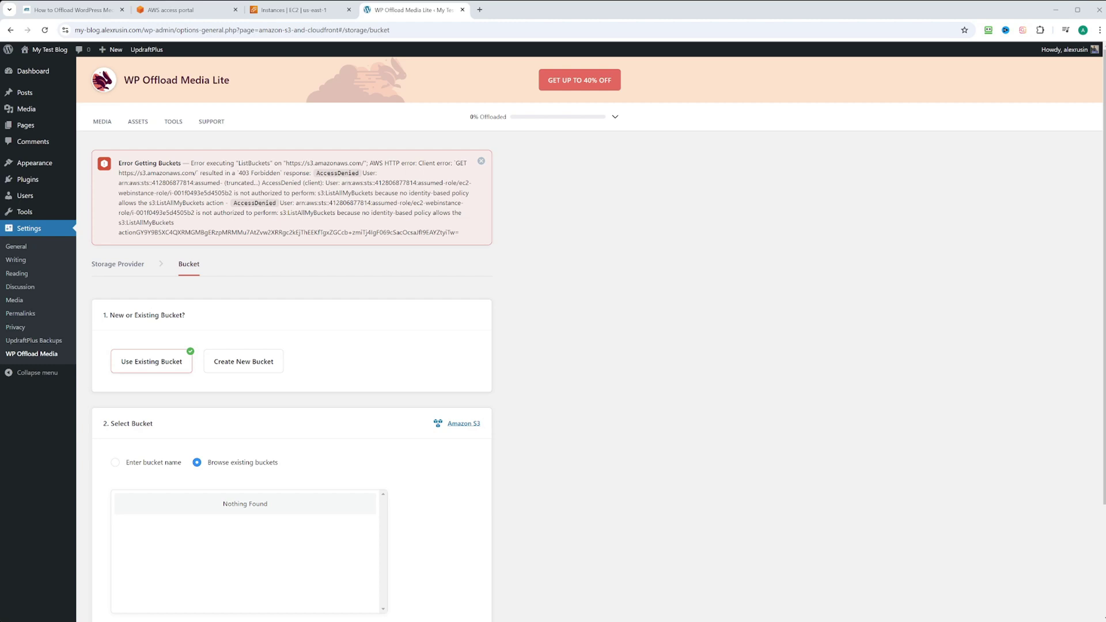
pyautogui.moveTo(238, 163); pyautogui.dragTo(274, 163)
pyautogui.moveTo(126, 222); pyautogui.dragTo(176, 225)
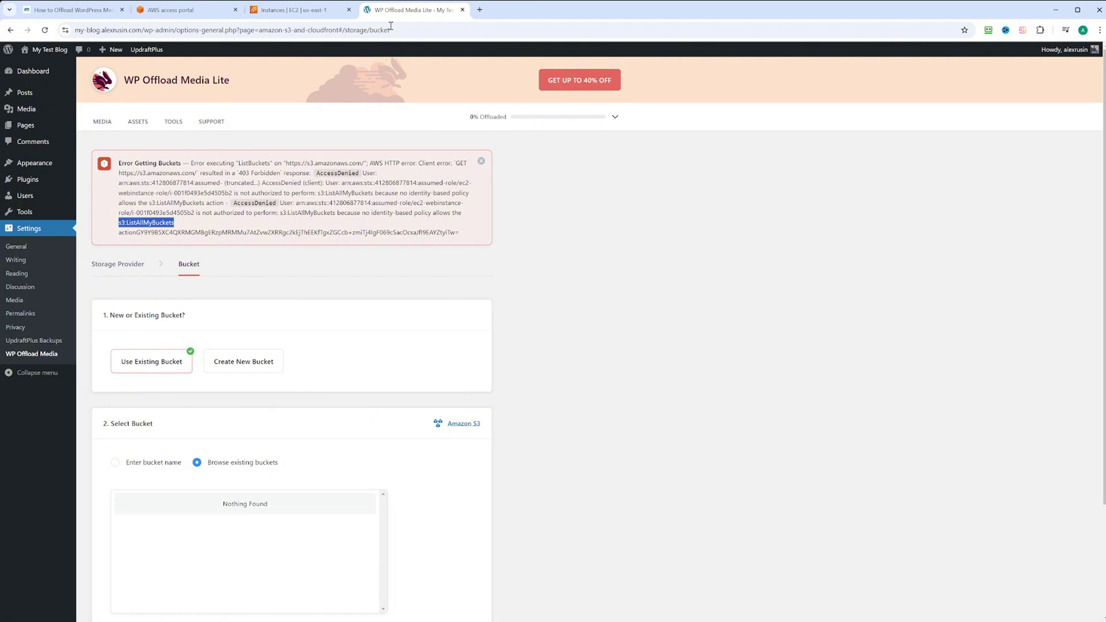
# In IAM, open the my-blog-s3-bucket-access policy for JSON editing.
pyautogui.click(301, 11)
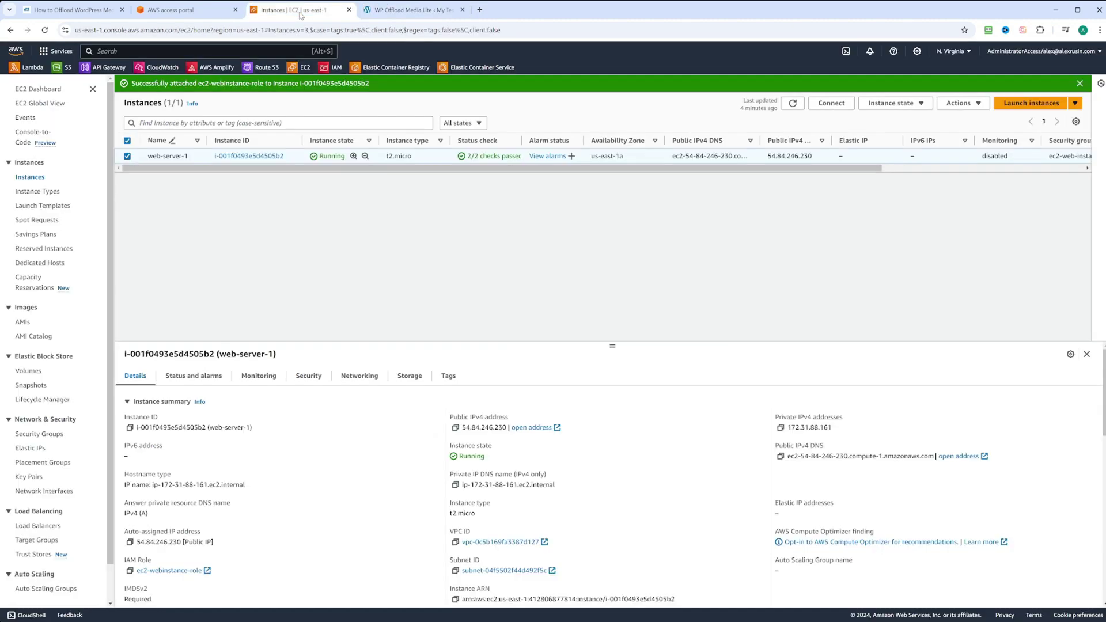
pyautogui.click(188, 51)
pyautogui.write('iam')
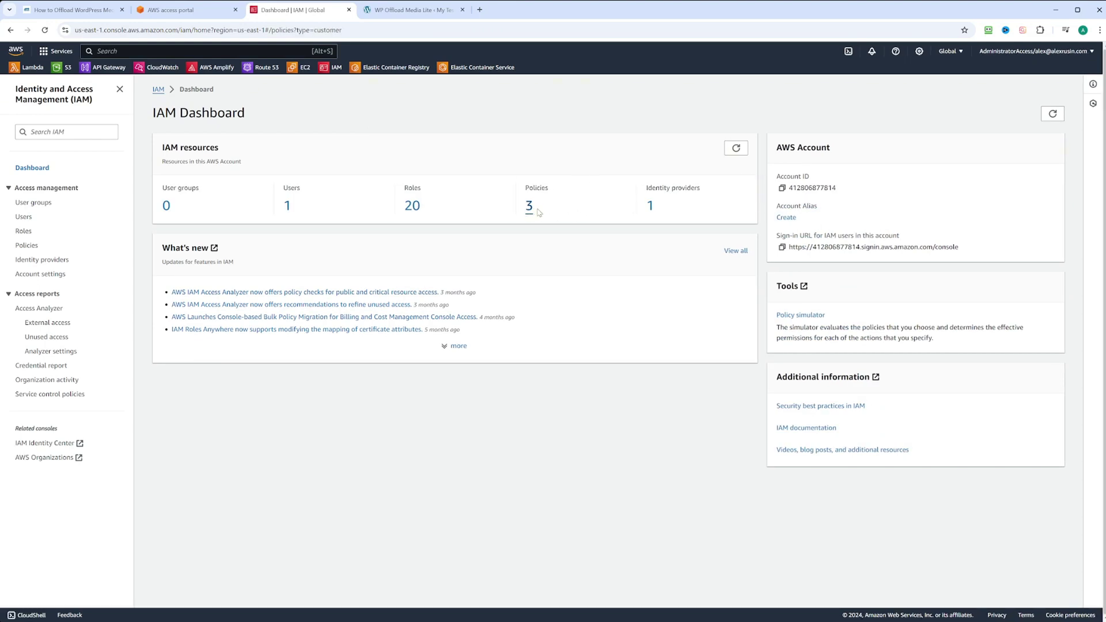
pyautogui.click(534, 210)
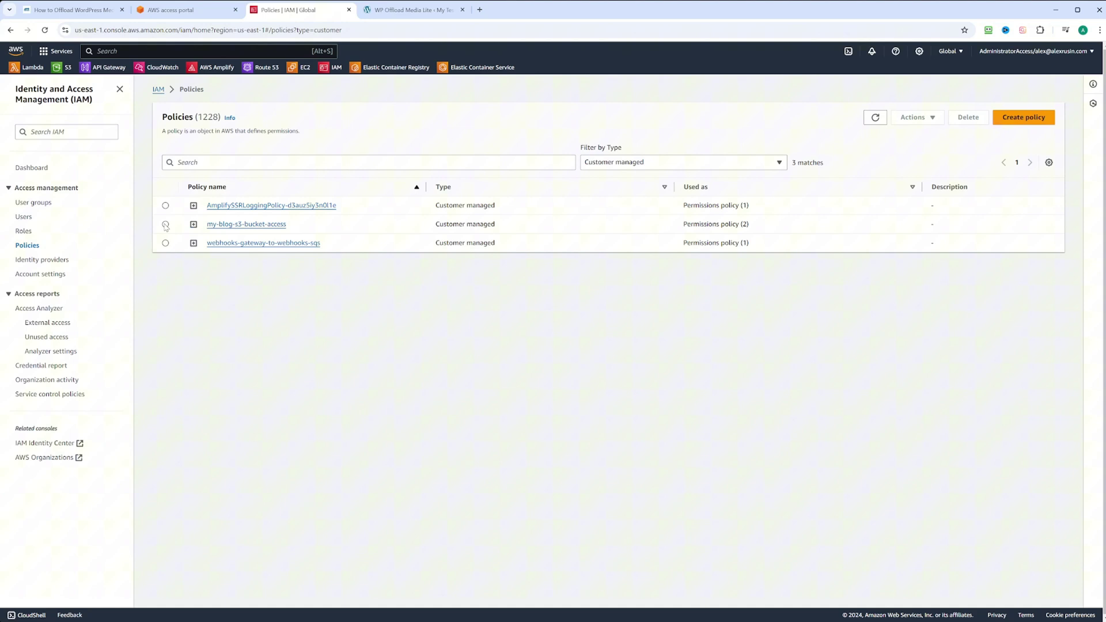
pyautogui.click(232, 225)
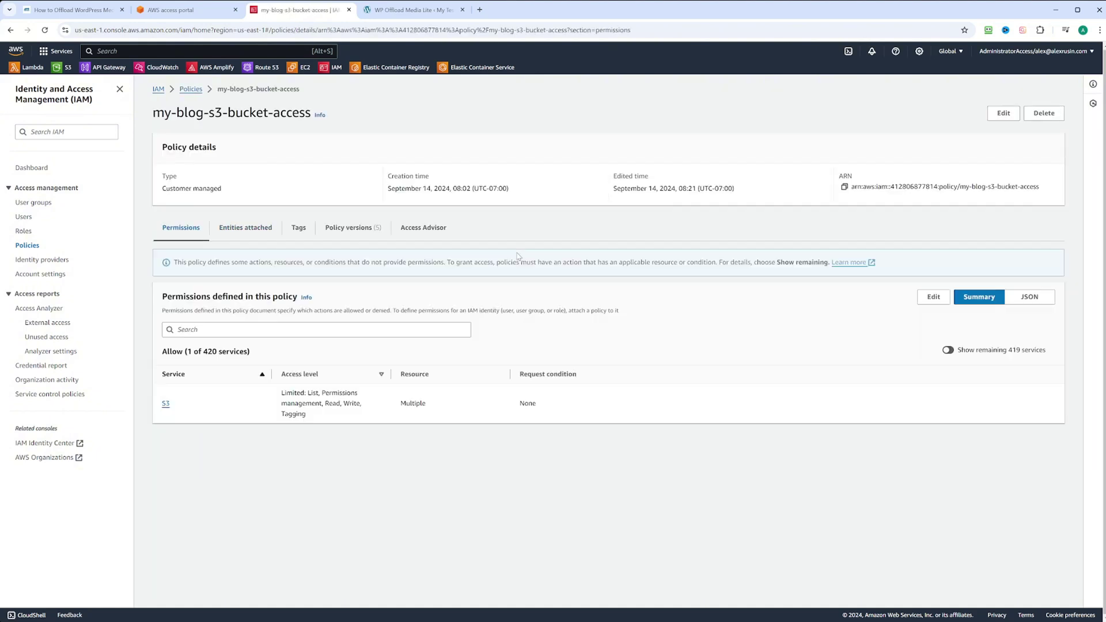
pyautogui.click(933, 296)
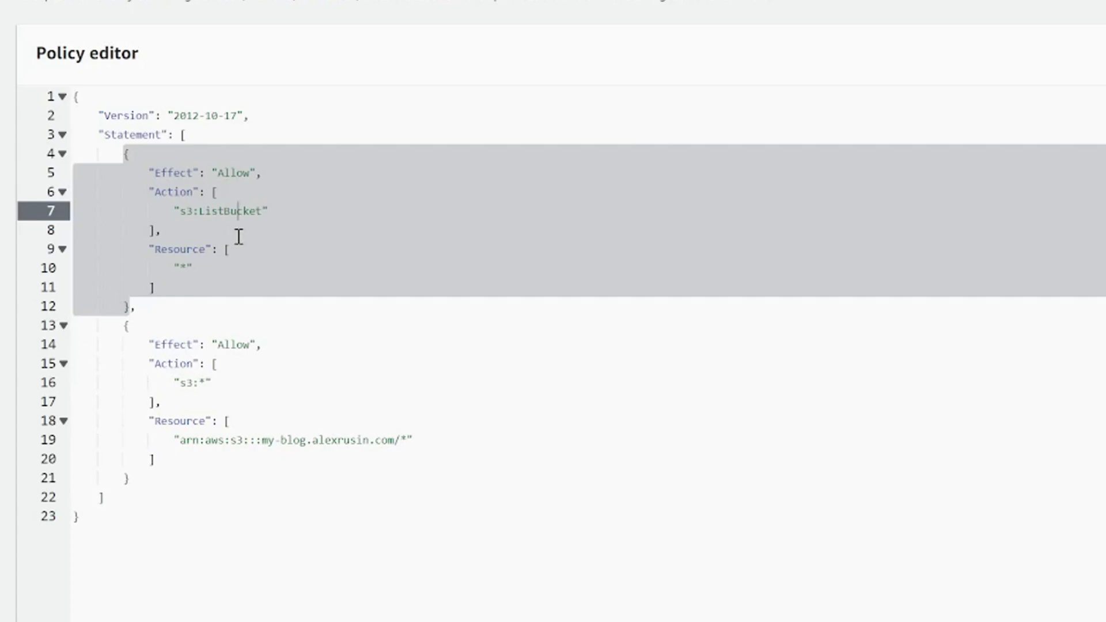
# Add "s3:ListAllMyBuckets" after s3:ListBucket, save the policy, and return to WordPress.
pyautogui.click(292, 212)
pyautogui.write(',')
pyautogui.press('Return')
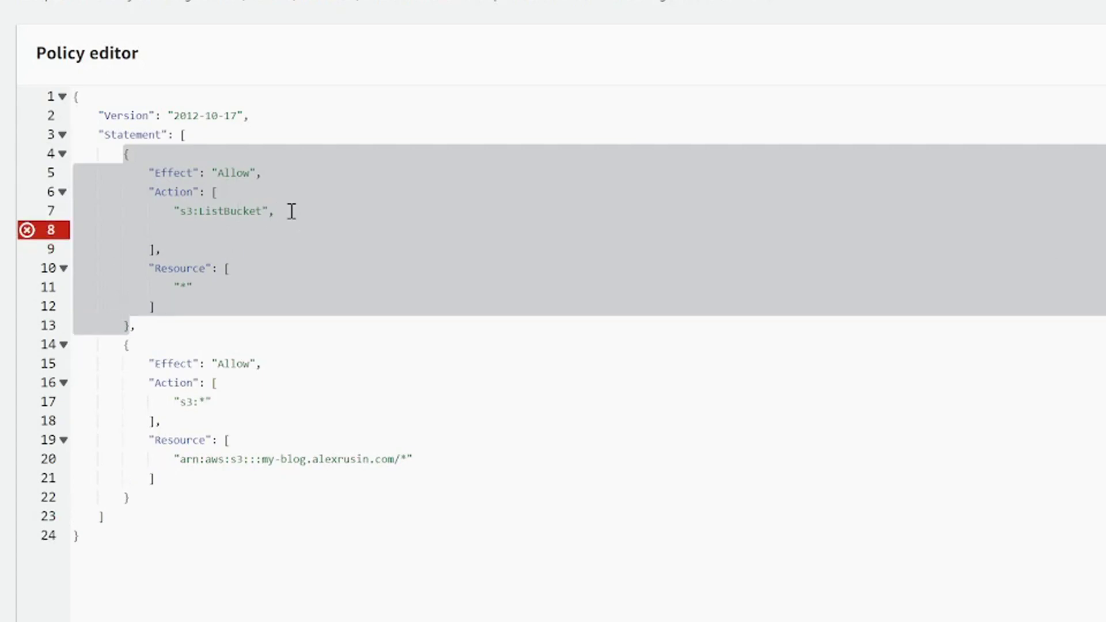
pyautogui.write('"s3:ListAllMyBuckets')
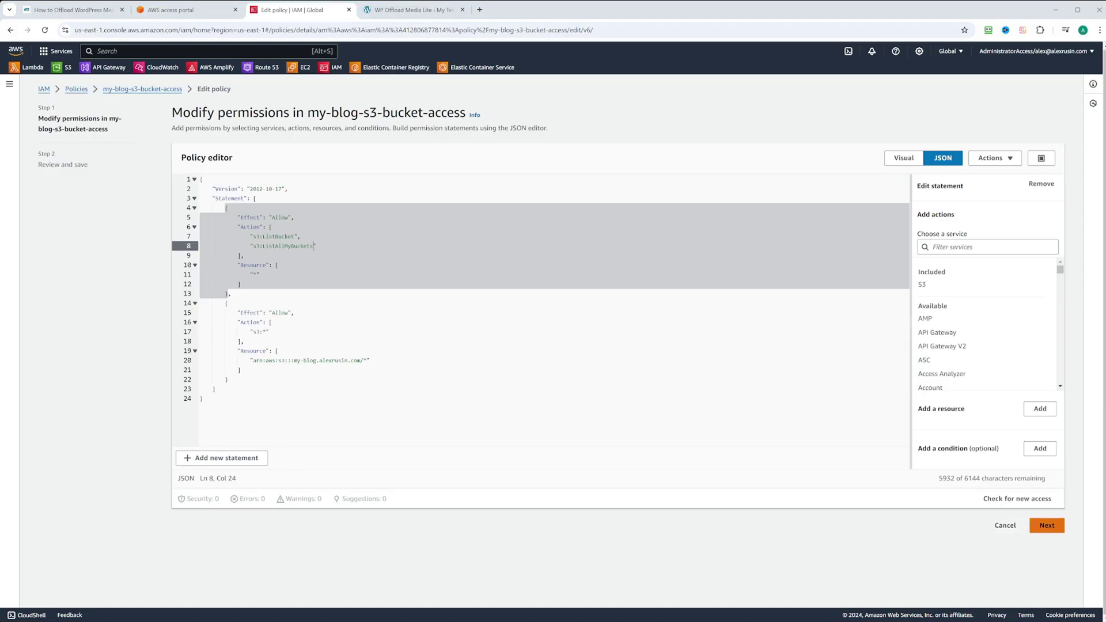
pyautogui.click(1046, 525)
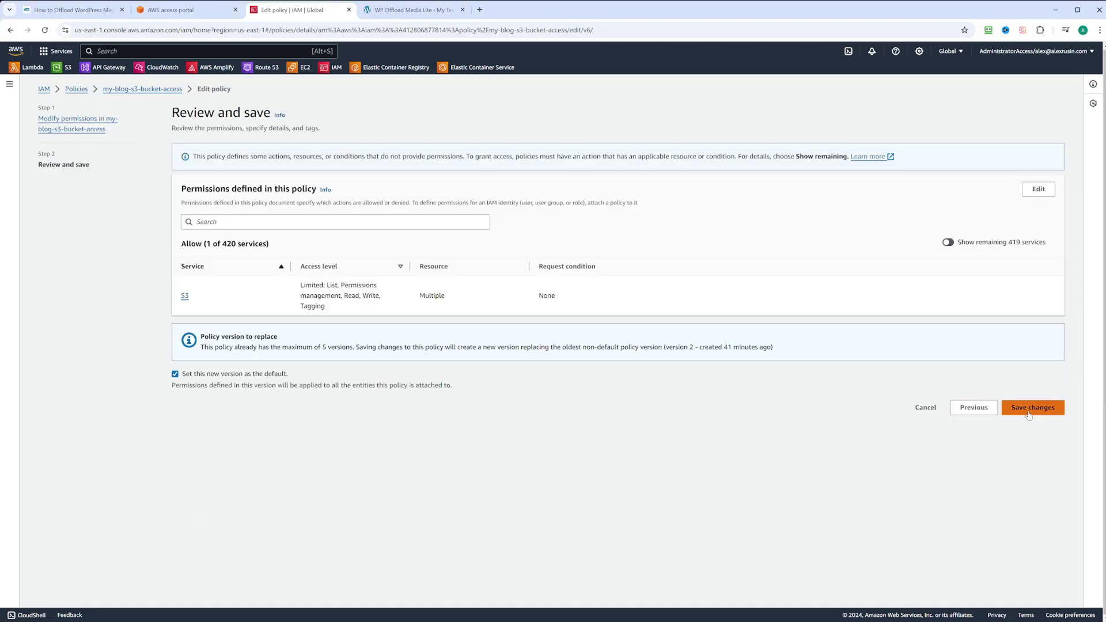
pyautogui.click(1028, 410)
pyautogui.hotkey('ctrl', 'Tab')
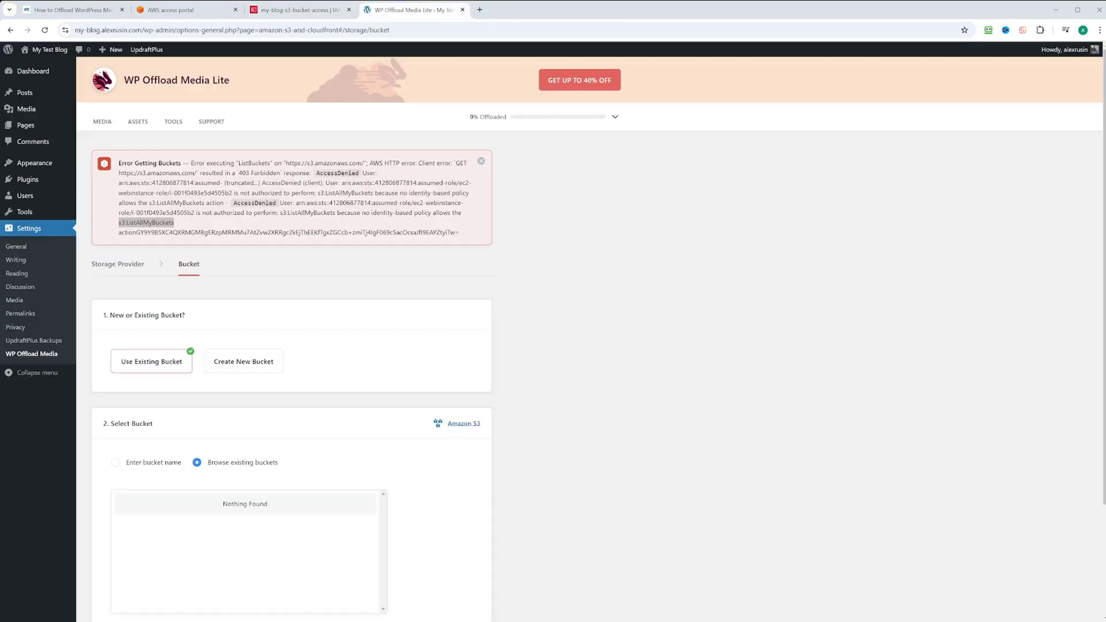
# Dismiss the error and browse the existing buckets again from the bucket step.
pyautogui.click(481, 161)
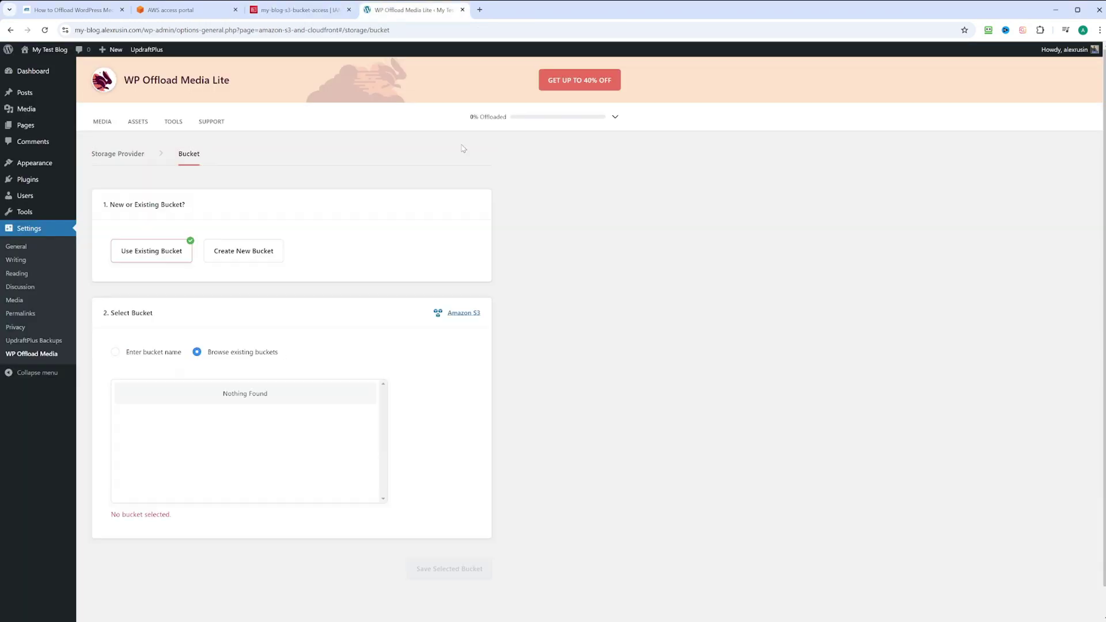
pyautogui.click(110, 152)
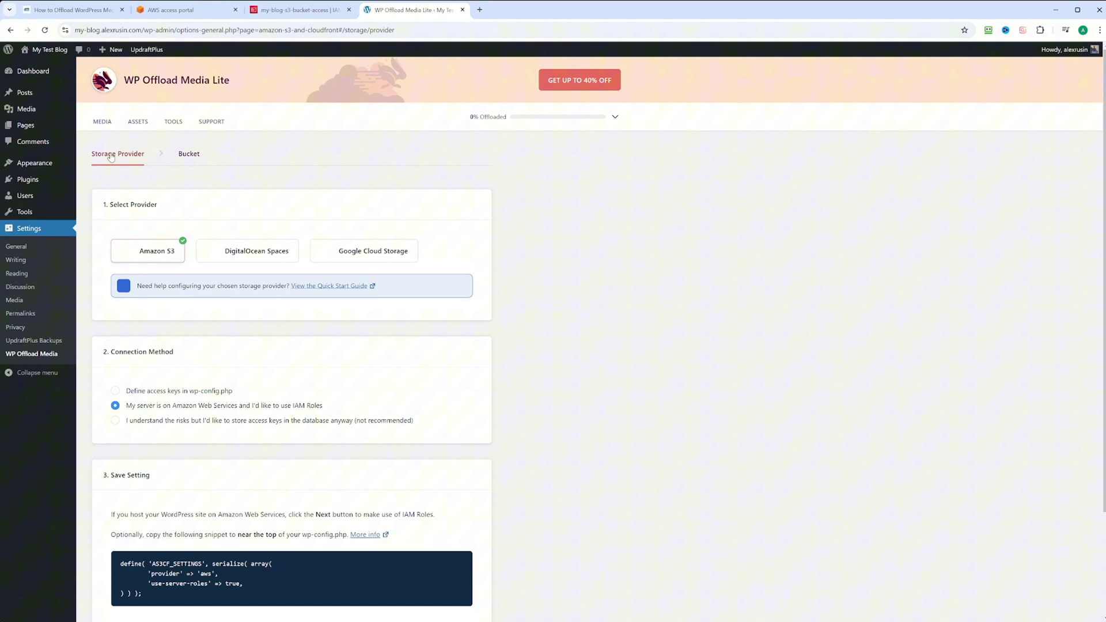
pyautogui.click(186, 153)
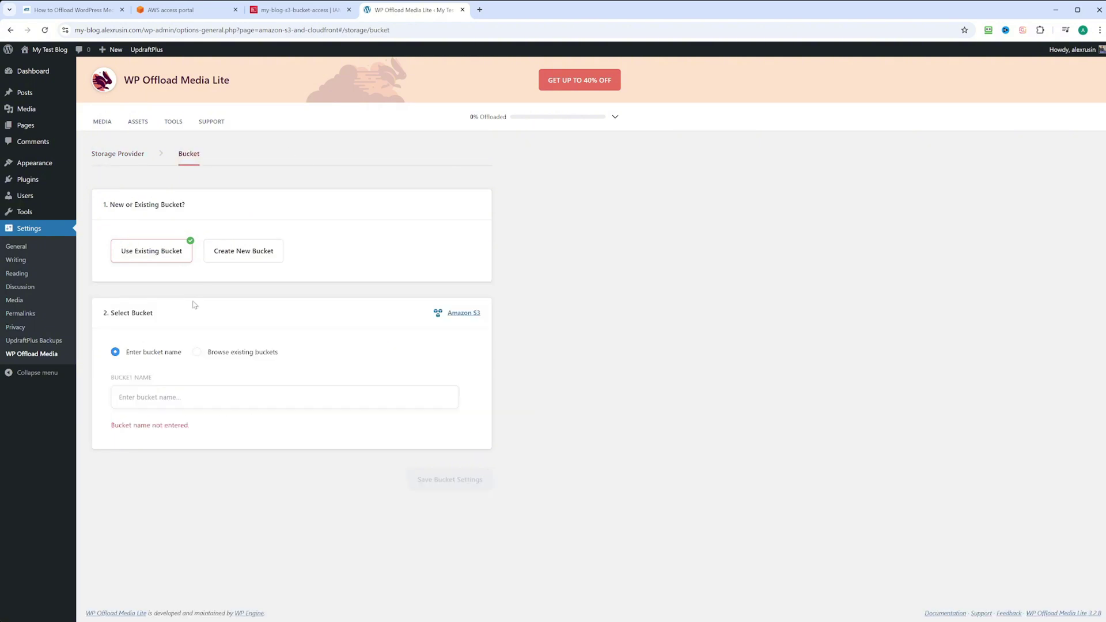
pyautogui.click(197, 354)
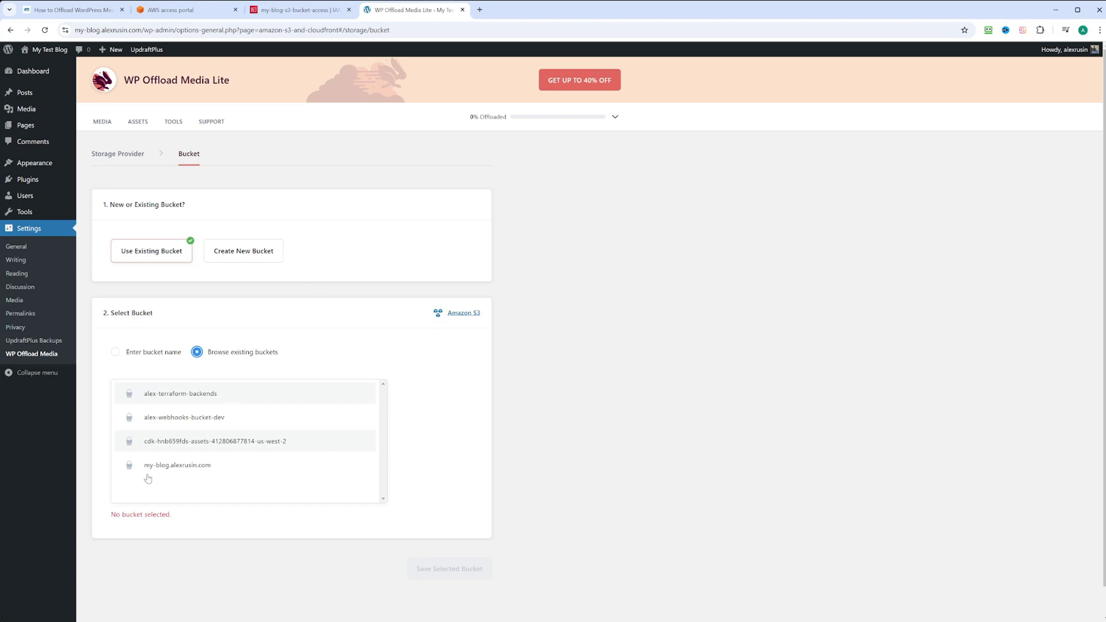
# Pick the blog's bucket and save it, noting the missing s3:GetBucketLocation permission.
pyautogui.click(175, 467)
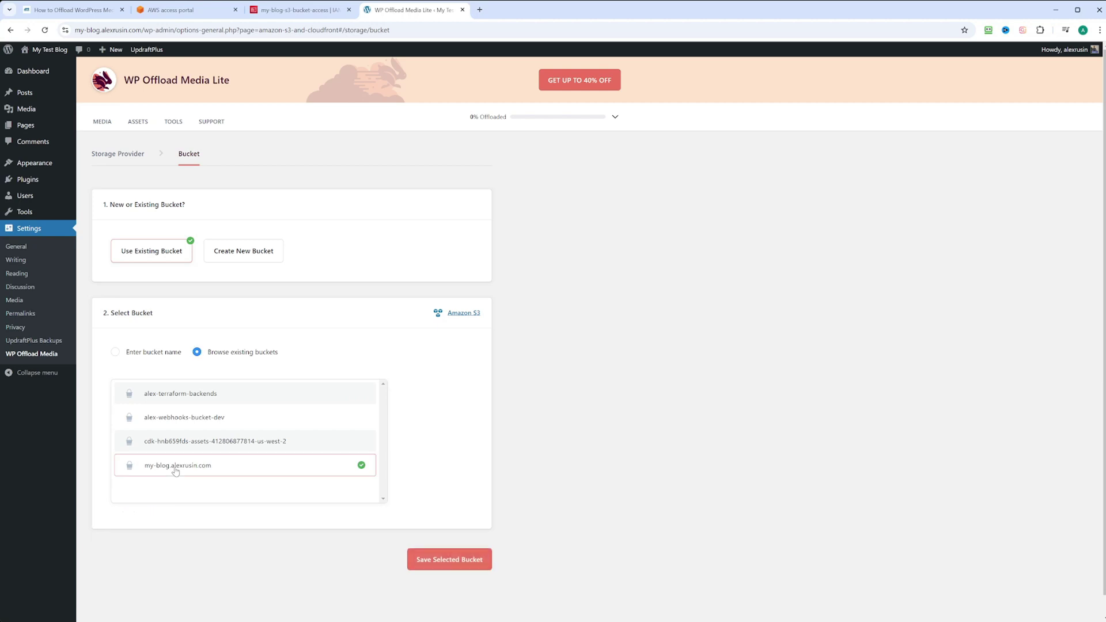
pyautogui.click(441, 559)
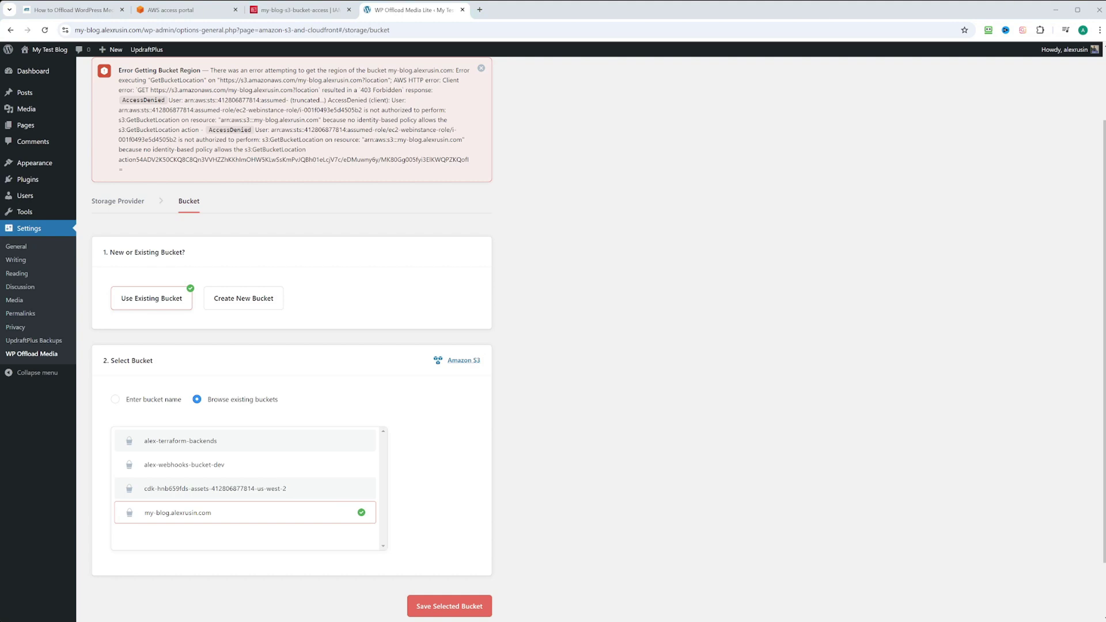
pyautogui.moveTo(180, 129); pyautogui.dragTo(114, 132)
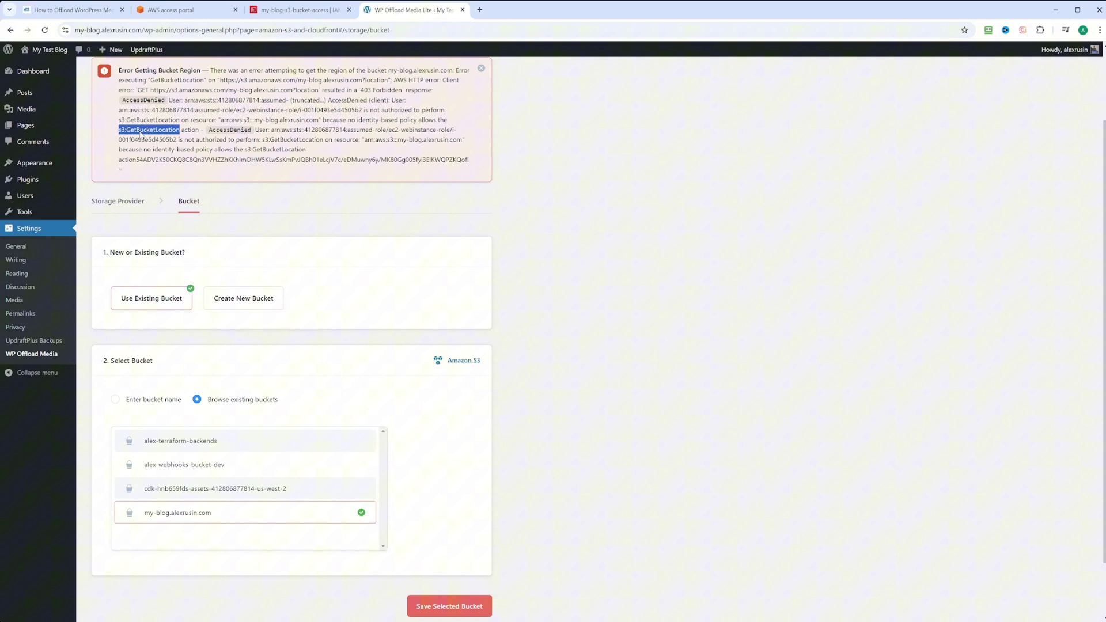
pyautogui.click(322, 11)
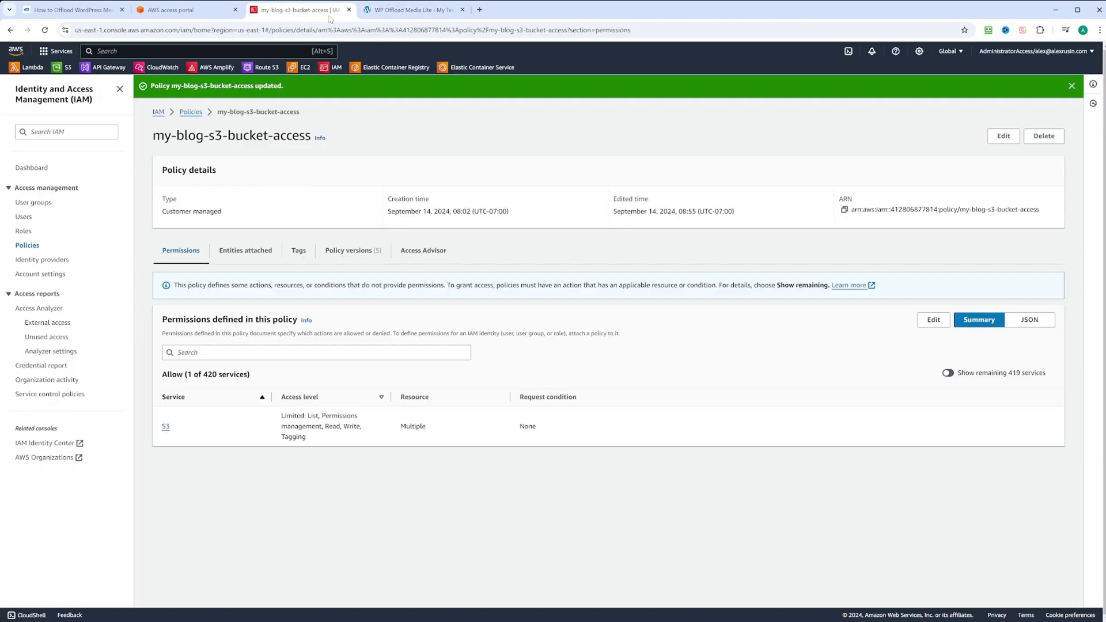
# Add "s3:GetBucketLocation" after s3:ListAllMyBuckets in the policy JSON, save, and return to WordPress.
pyautogui.click(933, 320)
pyautogui.click(266, 306)
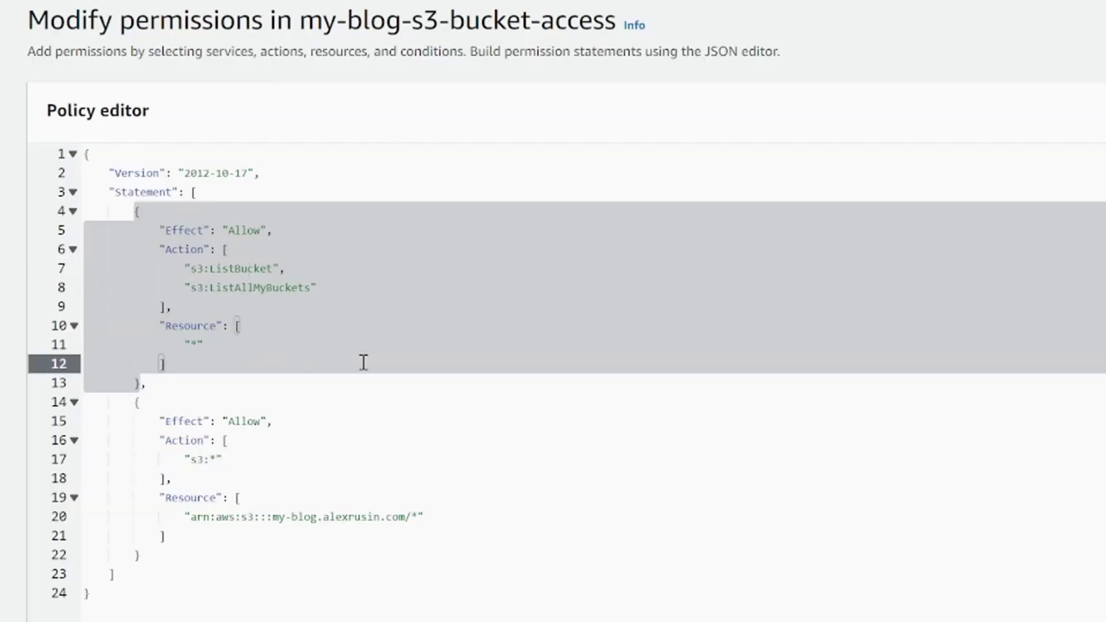
pyautogui.click(317, 287)
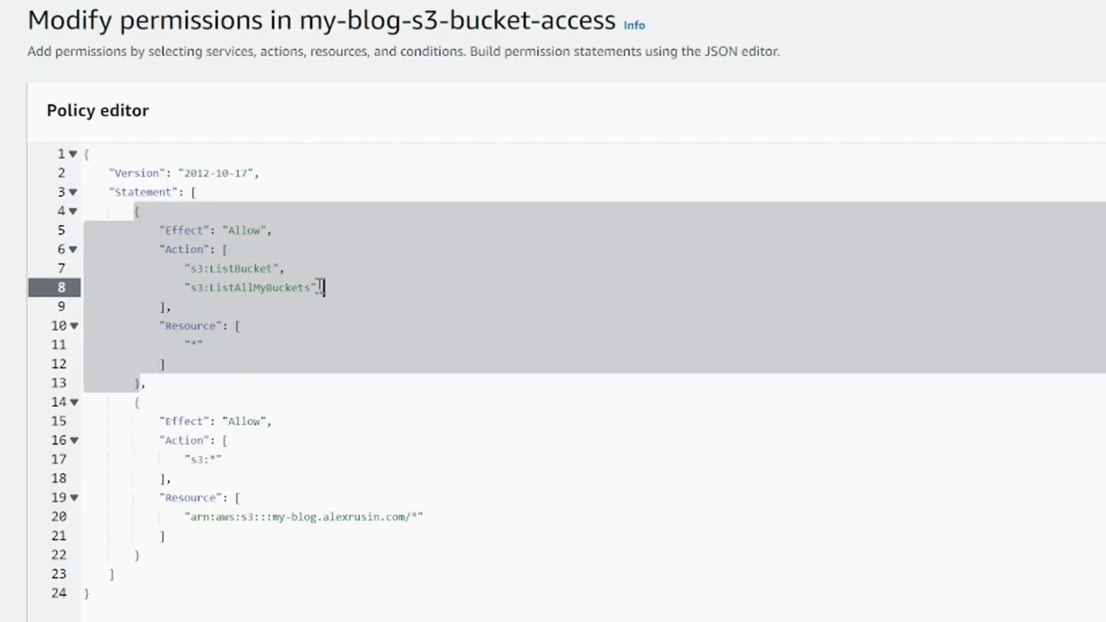
pyautogui.press('Return')
pyautogui.write('"s3:GetBucketLocation')
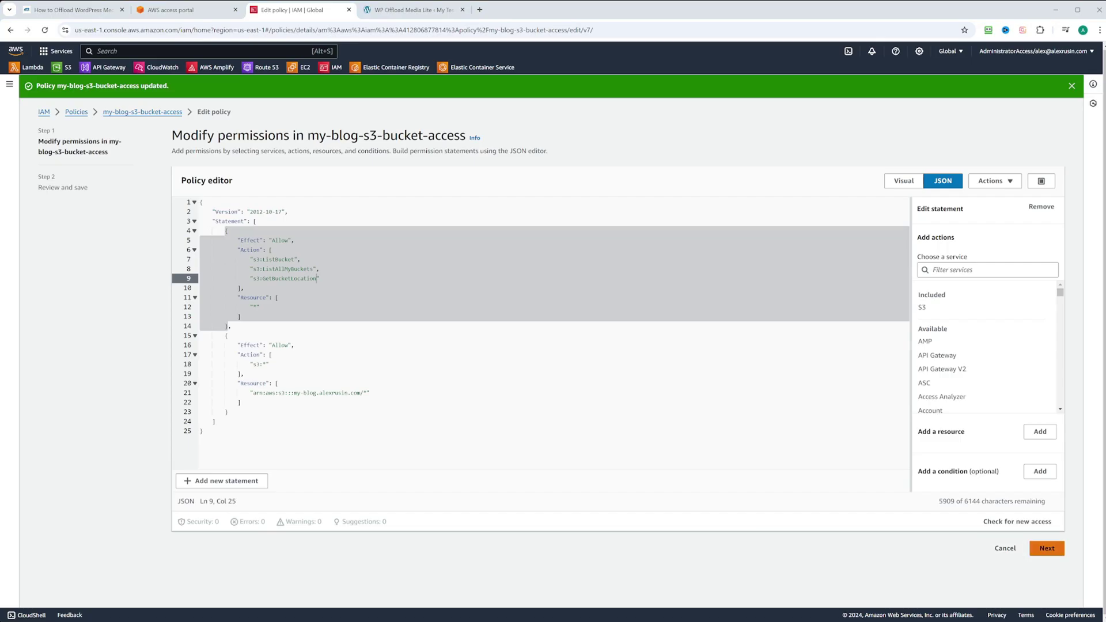
pyautogui.click(1050, 554)
pyautogui.click(1033, 434)
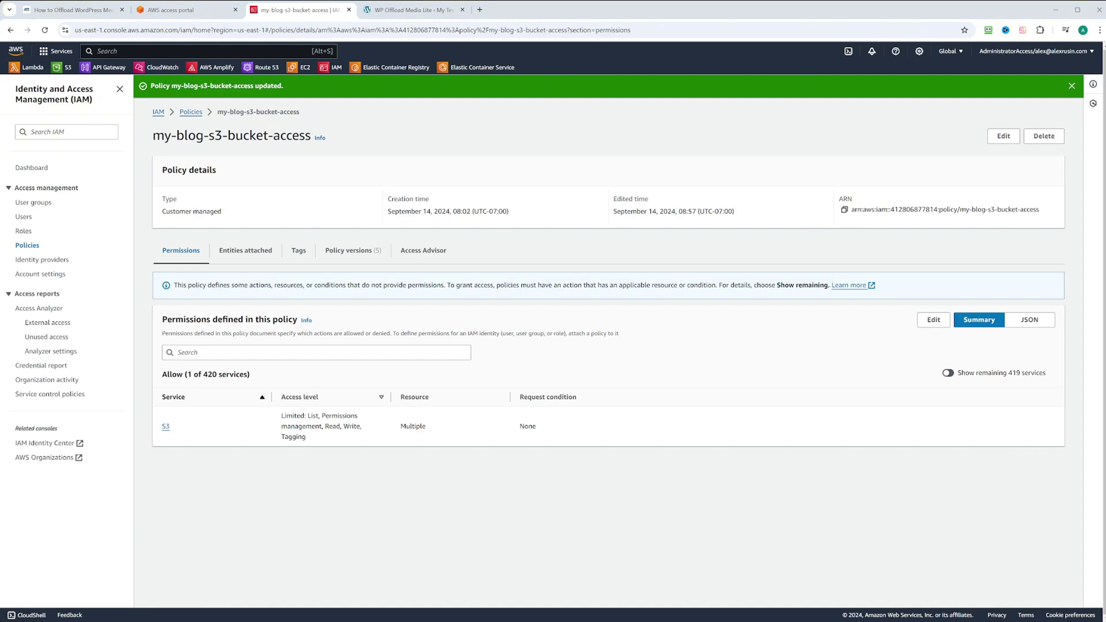
pyautogui.click(410, 10)
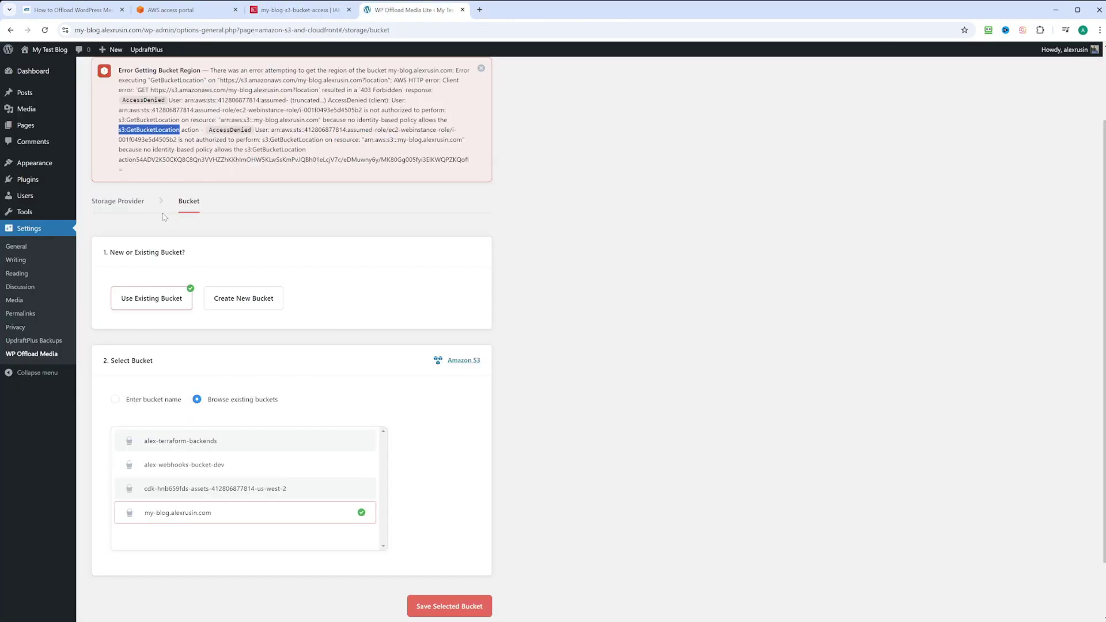
# Dismiss the bucket-region error and save my-blog.alexrusin.com as the selected storage bucket.
pyautogui.click(481, 68)
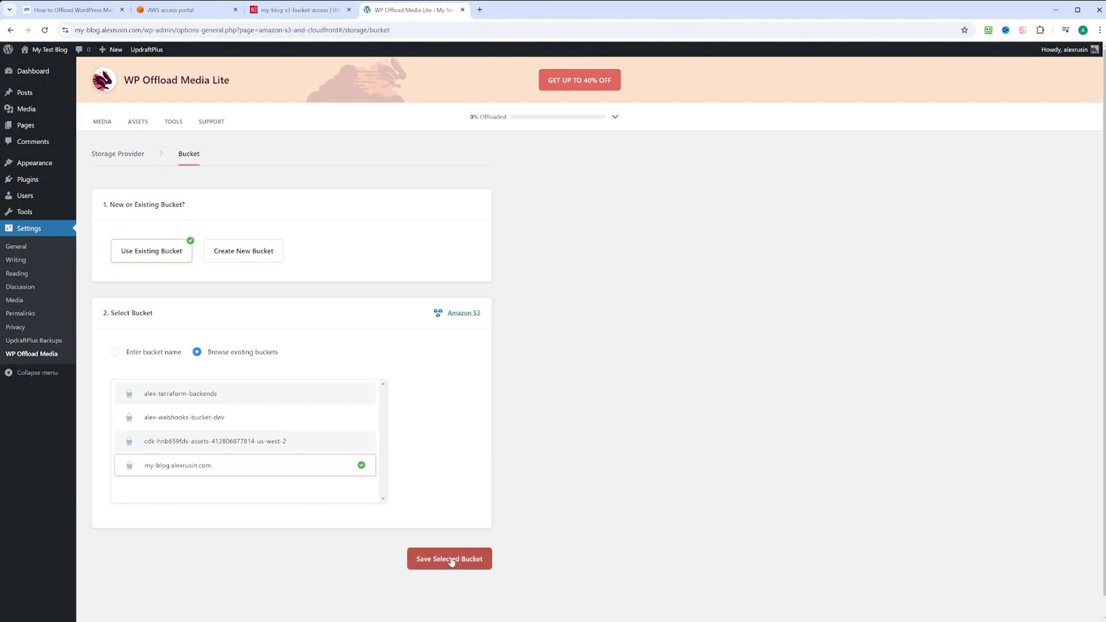
pyautogui.click(473, 560)
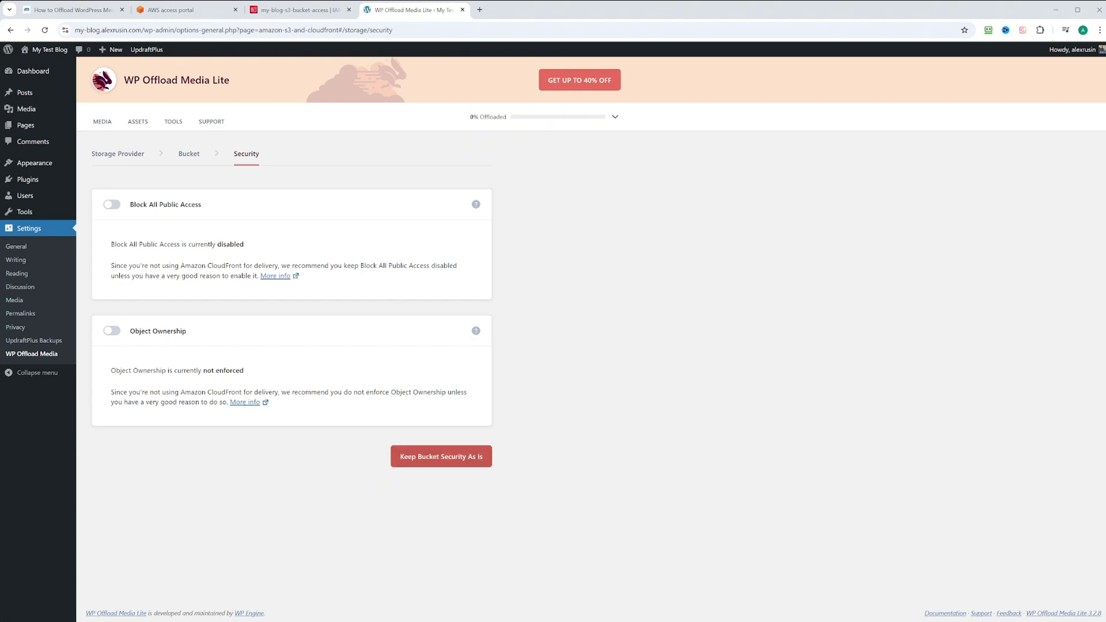
# Keep bucket security unchanged, turn on Remove Local Media, and save the storage settings.
pyautogui.click(439, 459)
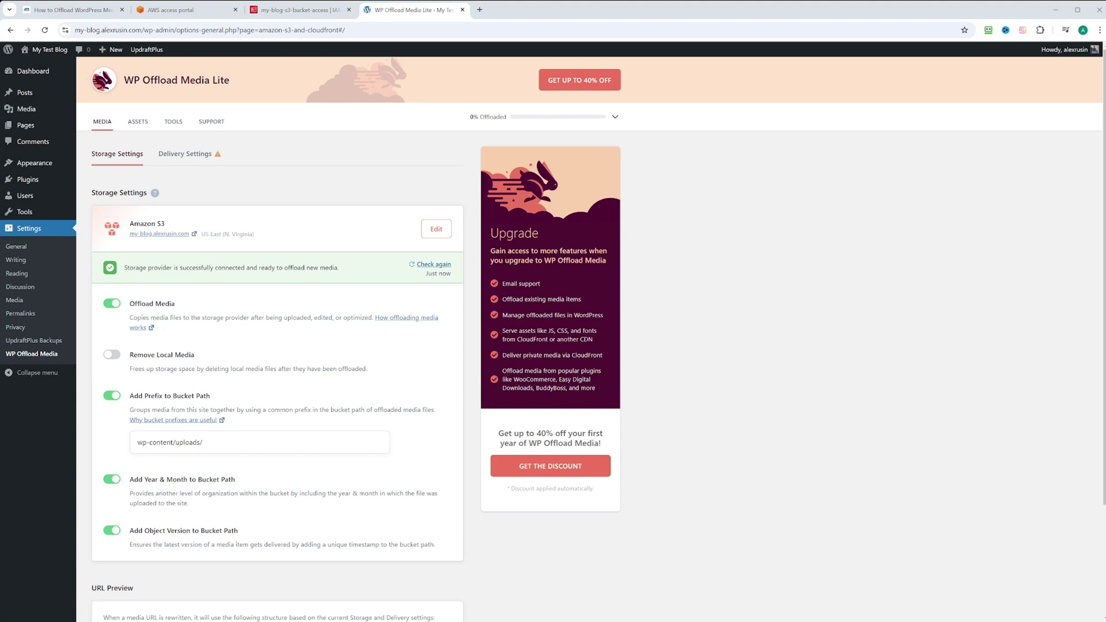
pyautogui.scroll(-3, 575, 346)
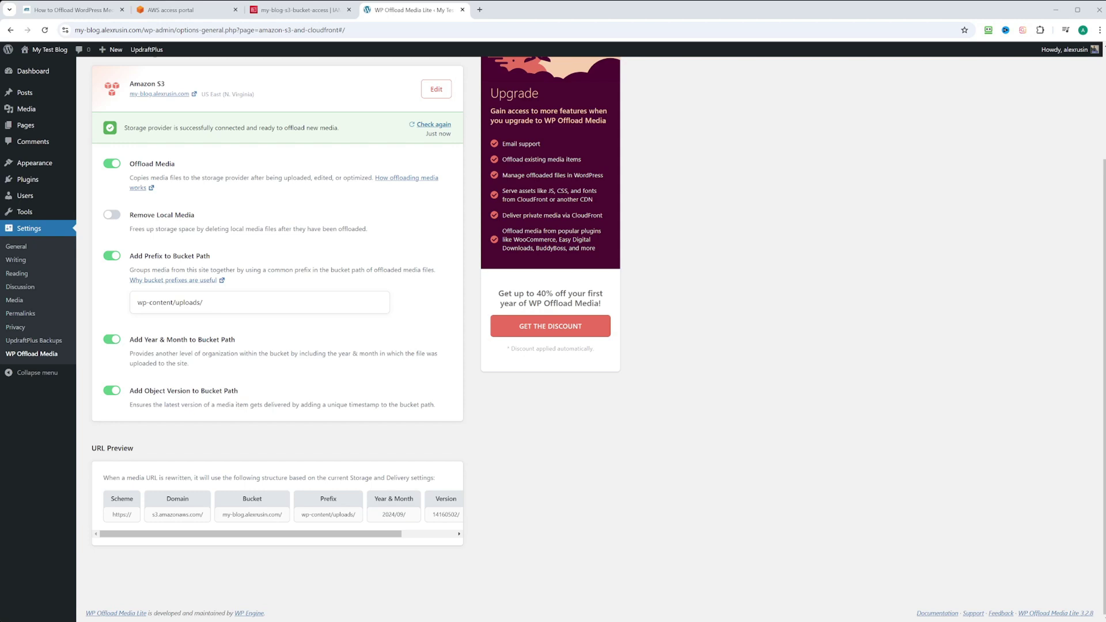
pyautogui.click(112, 214)
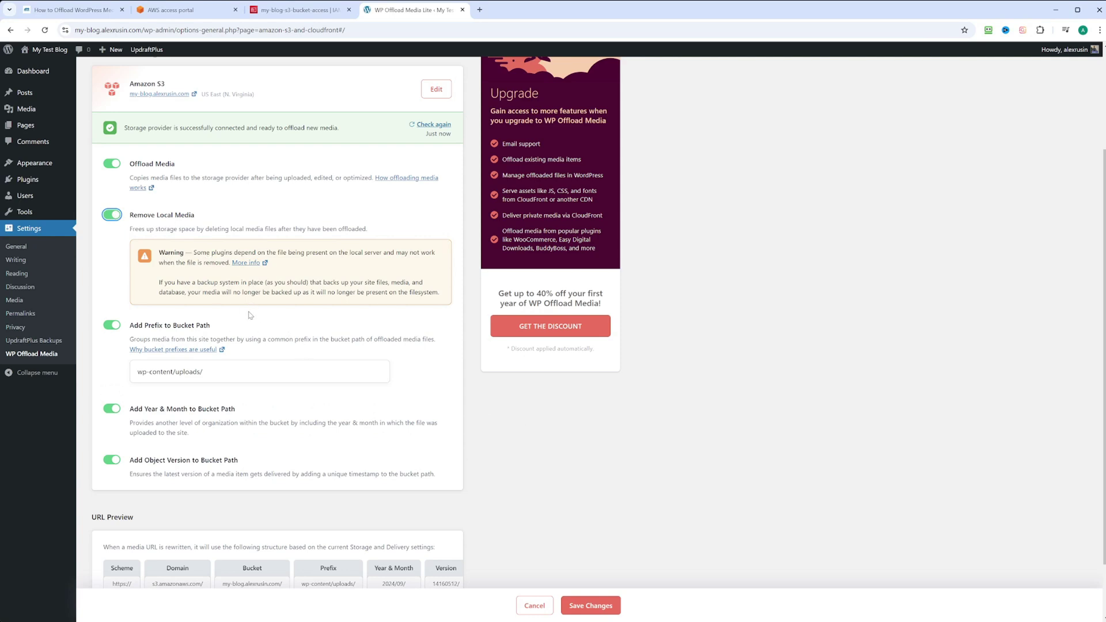
pyautogui.scroll(-2, 250, 315)
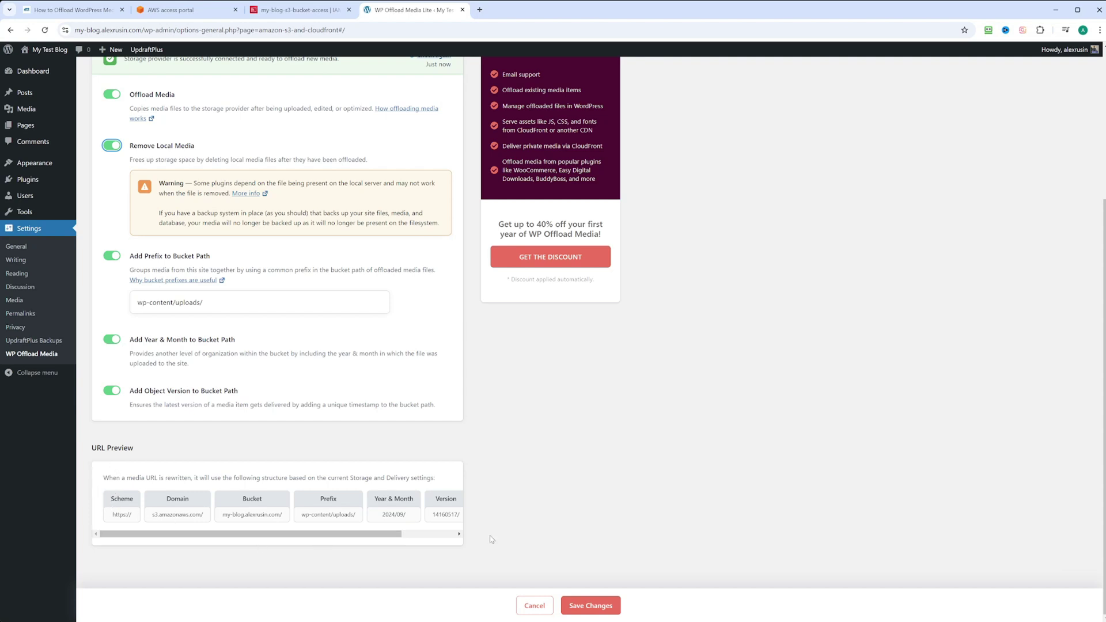
pyautogui.click(590, 606)
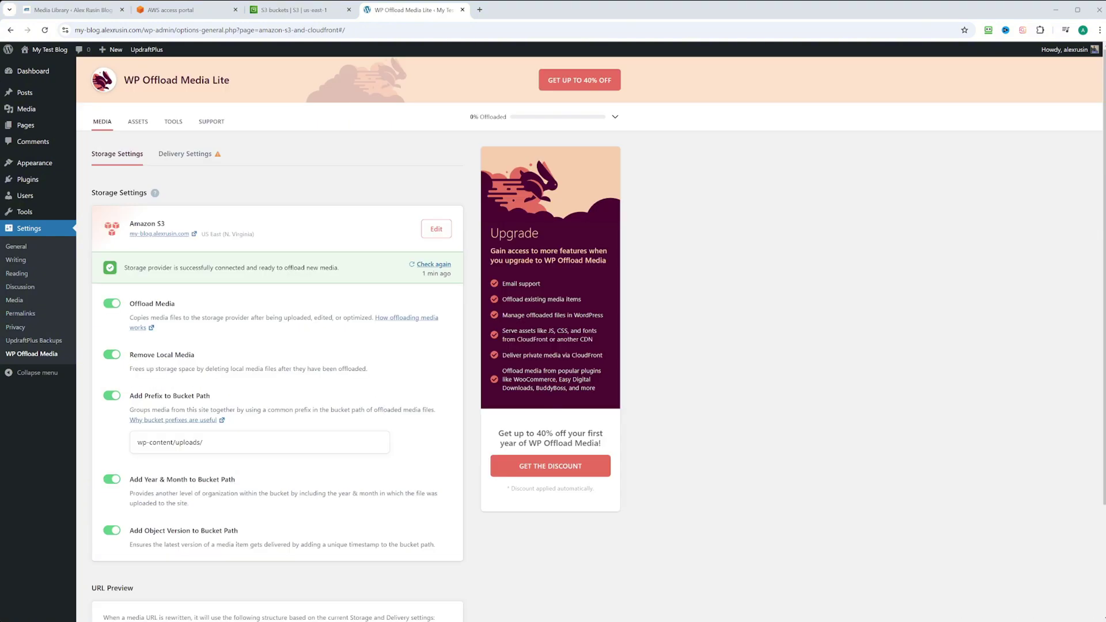
# Recheck the delivery provider status in Delivery Settings, then go to the S3 buckets list.
pyautogui.click(187, 154)
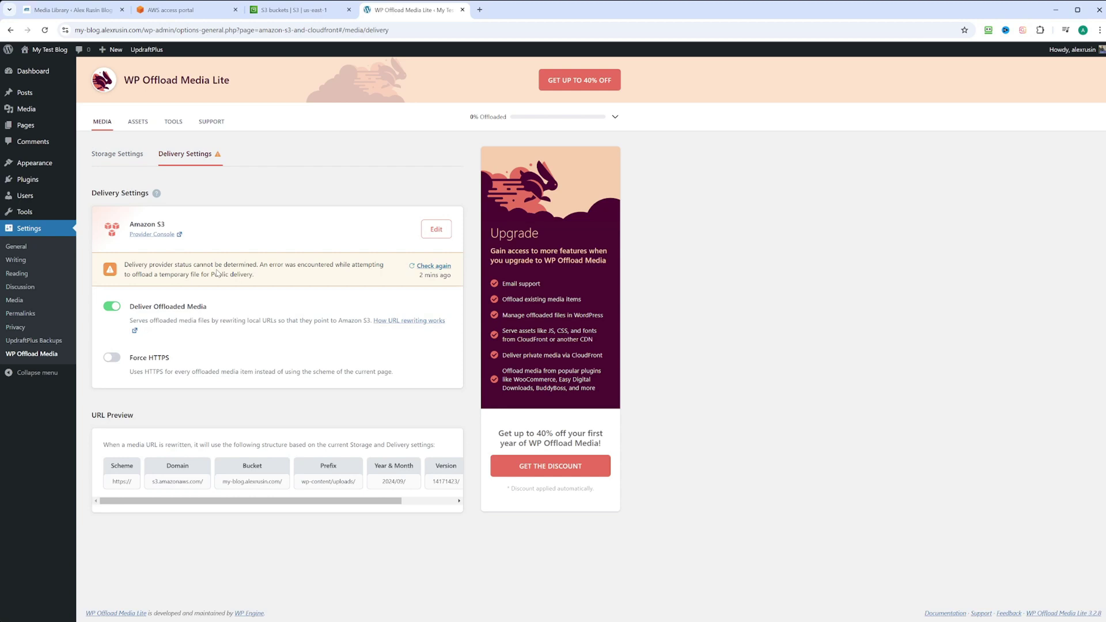
pyautogui.click(437, 266)
pyautogui.click(291, 9)
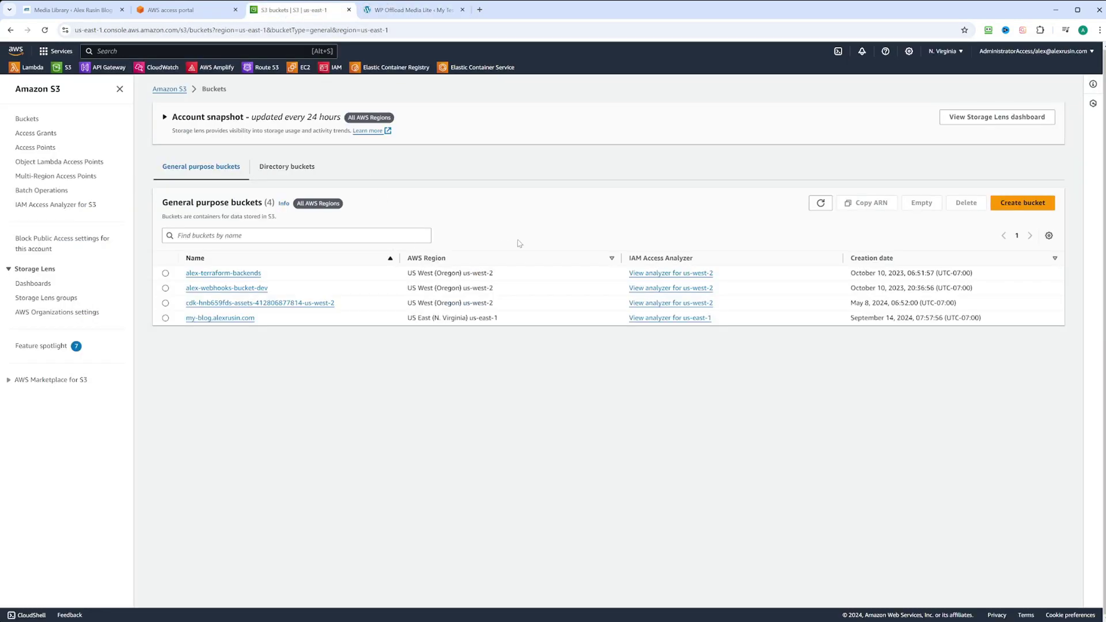
# Set my-blog.alexrusin.com Object Ownership to ACLs enabled, Bucket owner preferred, leaving Block Public Access unchanged.
pyautogui.click(207, 319)
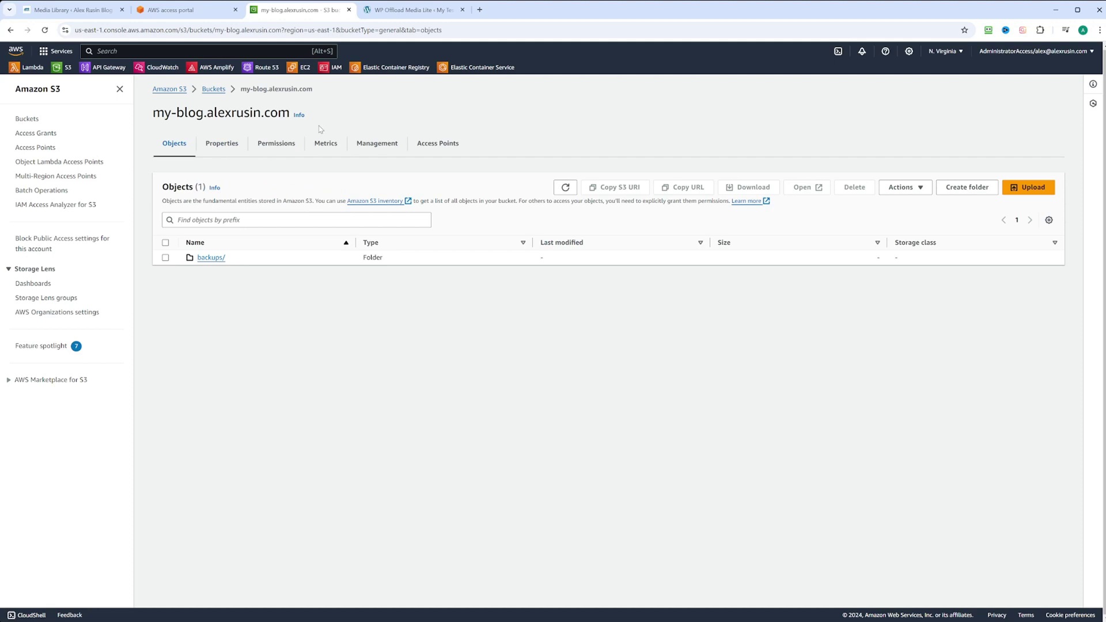
pyautogui.click(269, 149)
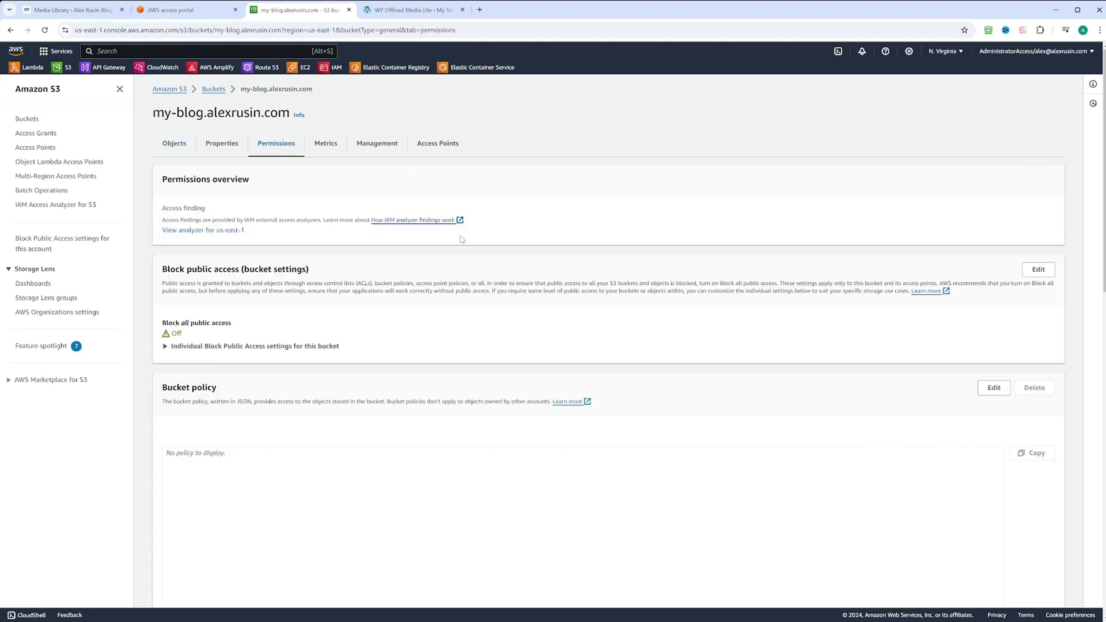
pyautogui.scroll(-2, 405, 242)
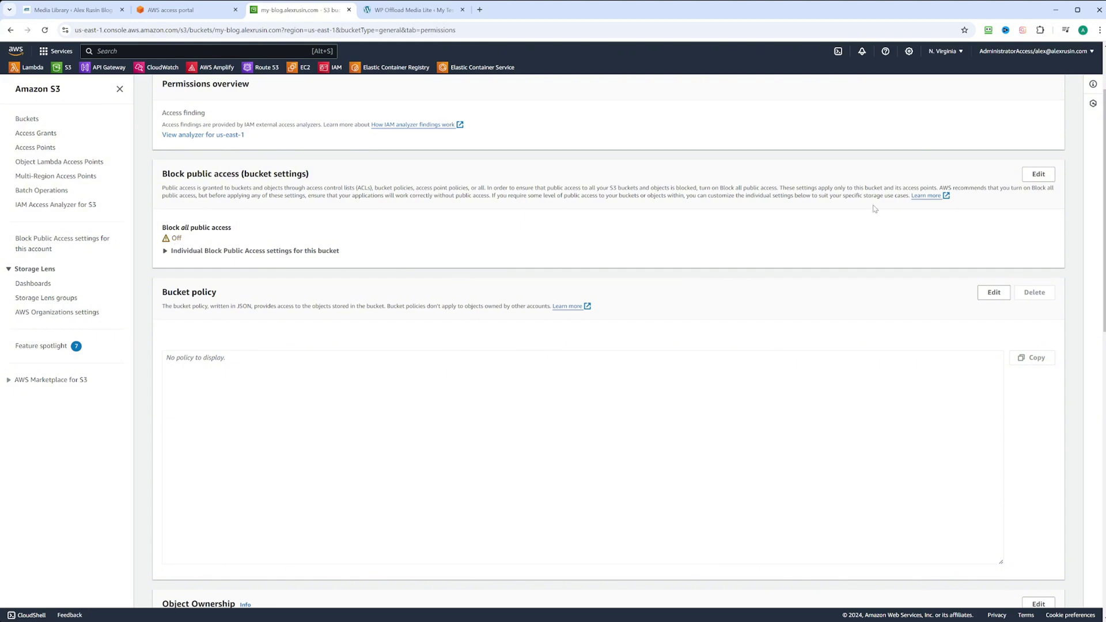
pyautogui.click(1038, 174)
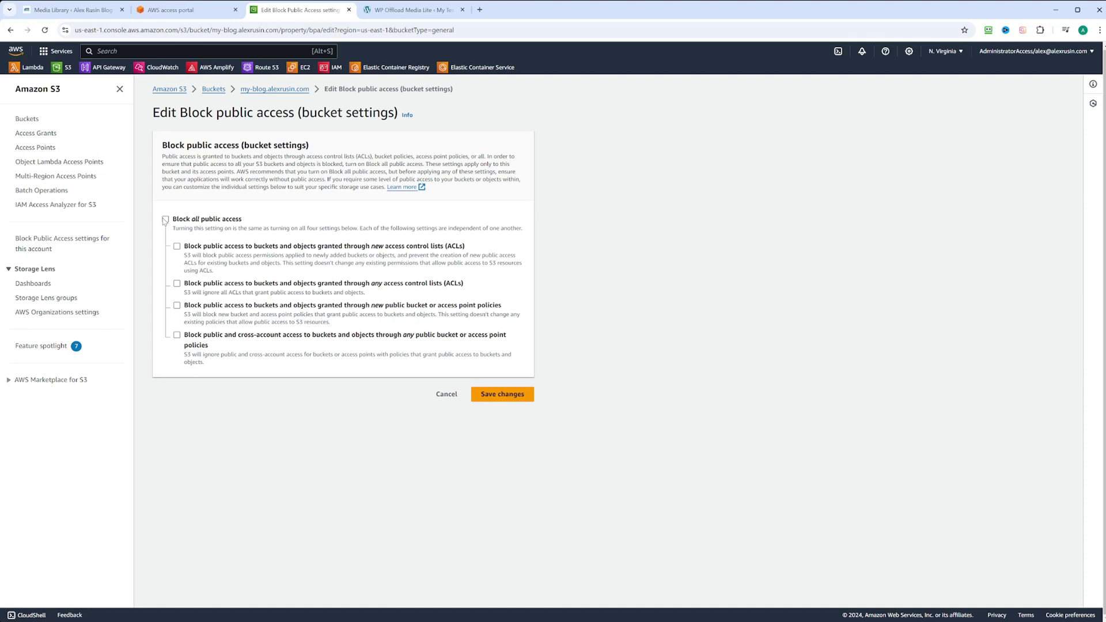
pyautogui.click(446, 394)
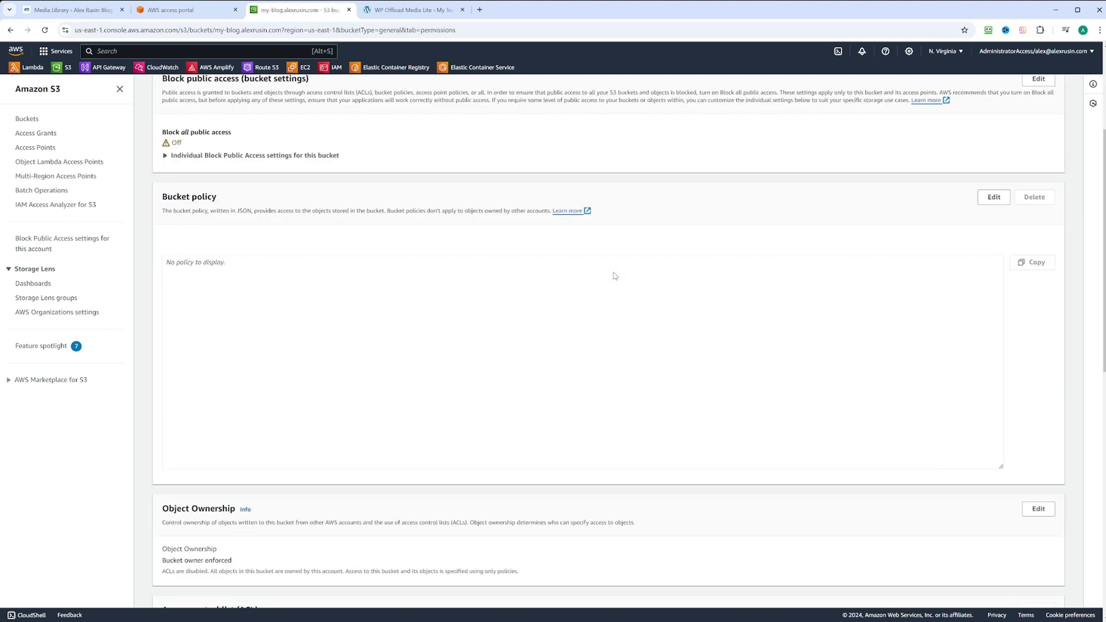
pyautogui.scroll(-3, 614, 276)
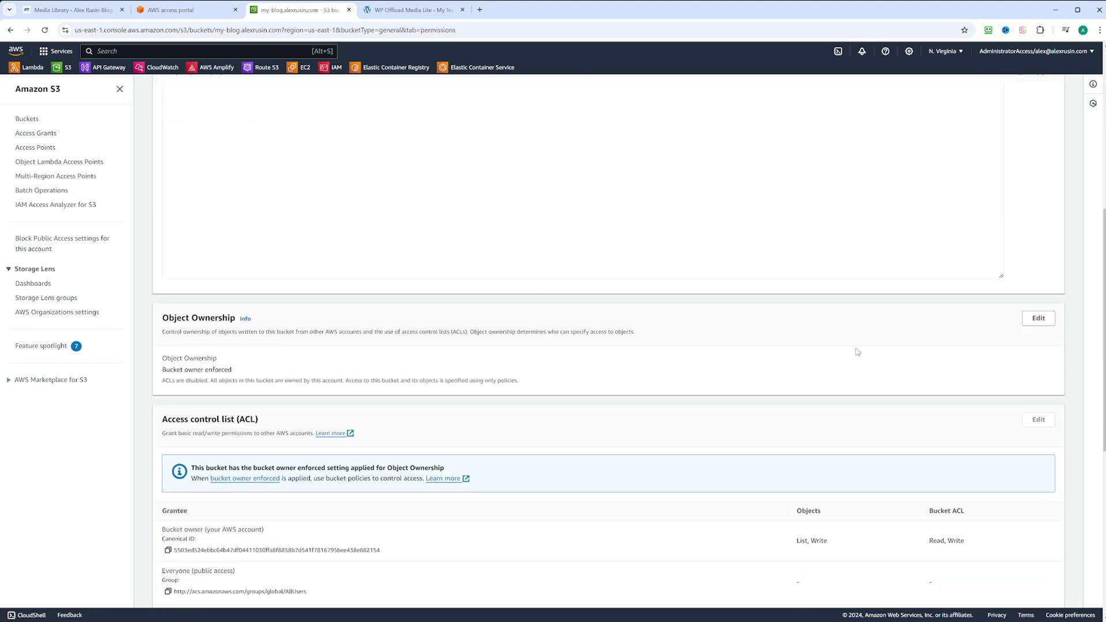
pyautogui.click(1038, 318)
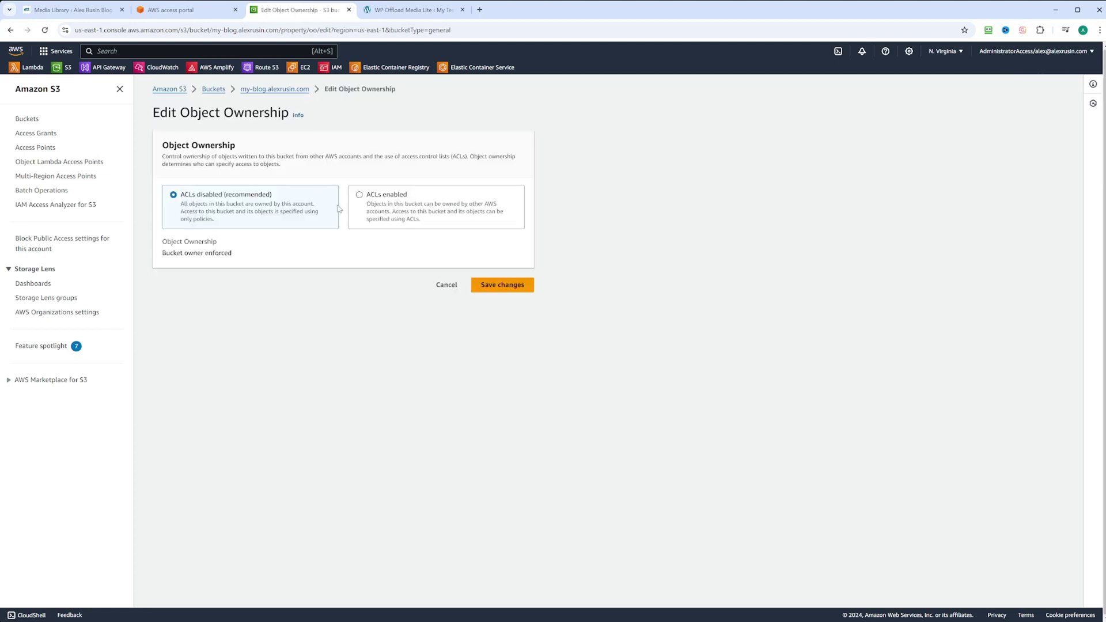
pyautogui.click(360, 196)
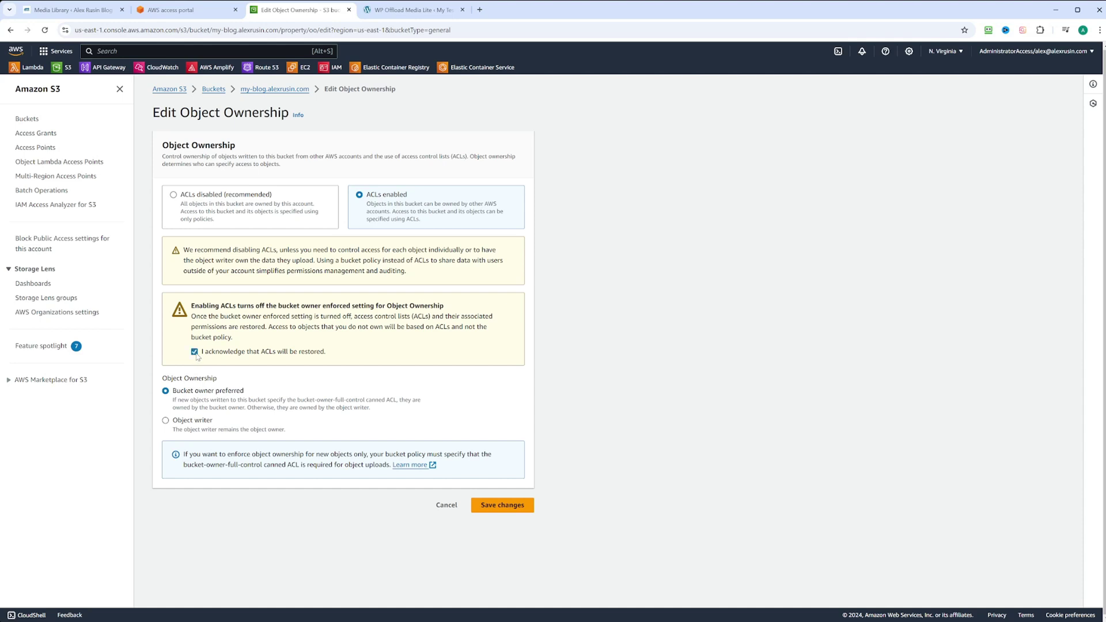
pyautogui.click(507, 506)
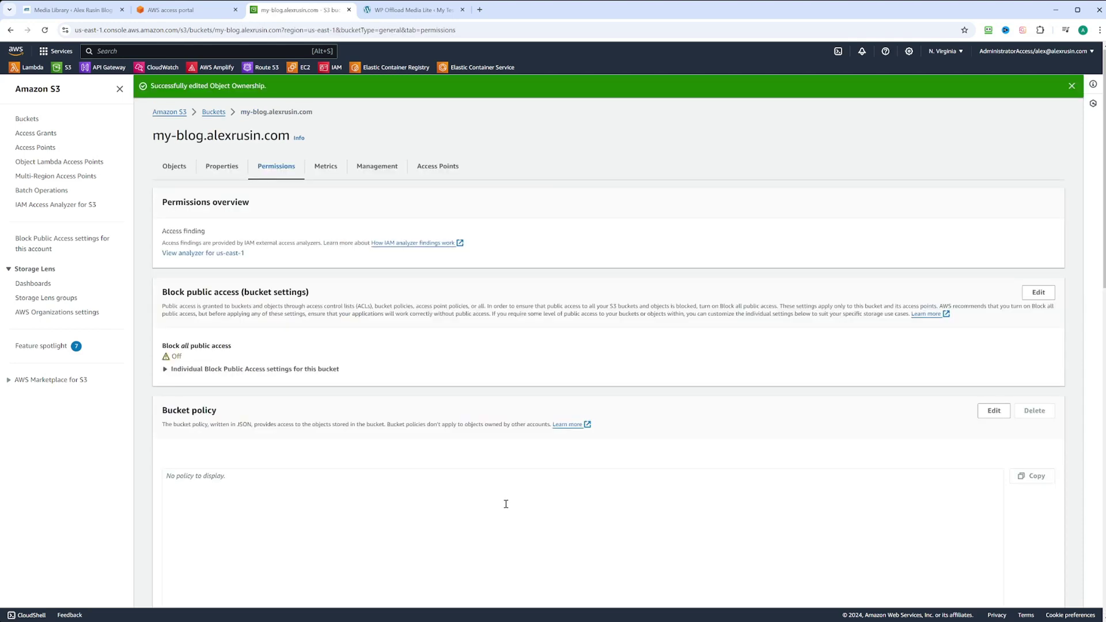
# Recheck delivery until it reports connected and serving offloaded media, then return to Storage Settings.
pyautogui.click(410, 10)
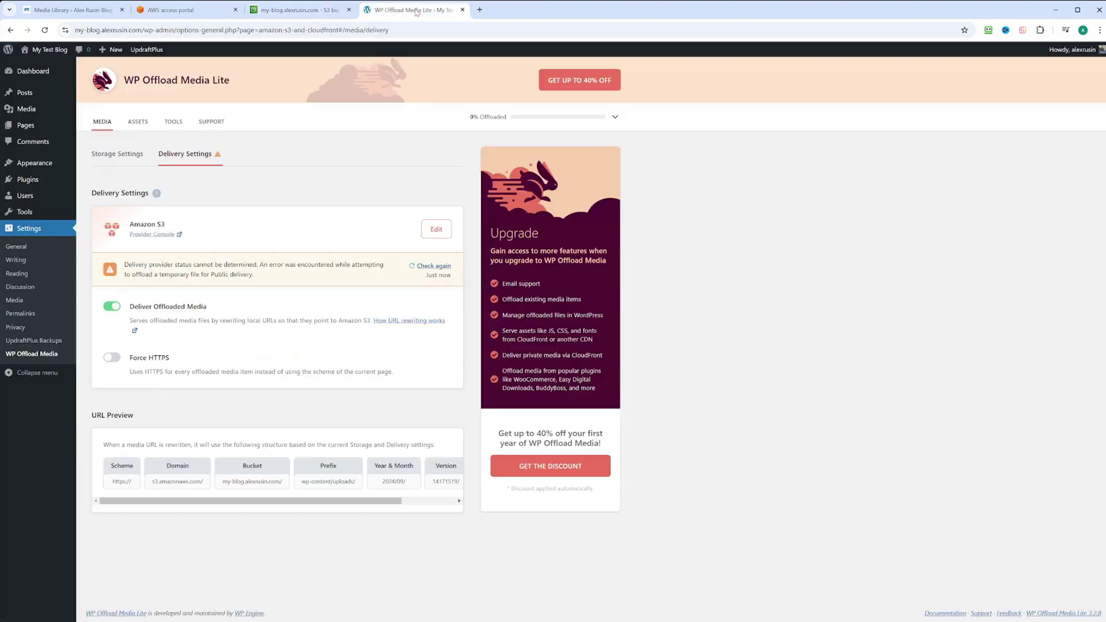
pyautogui.click(439, 268)
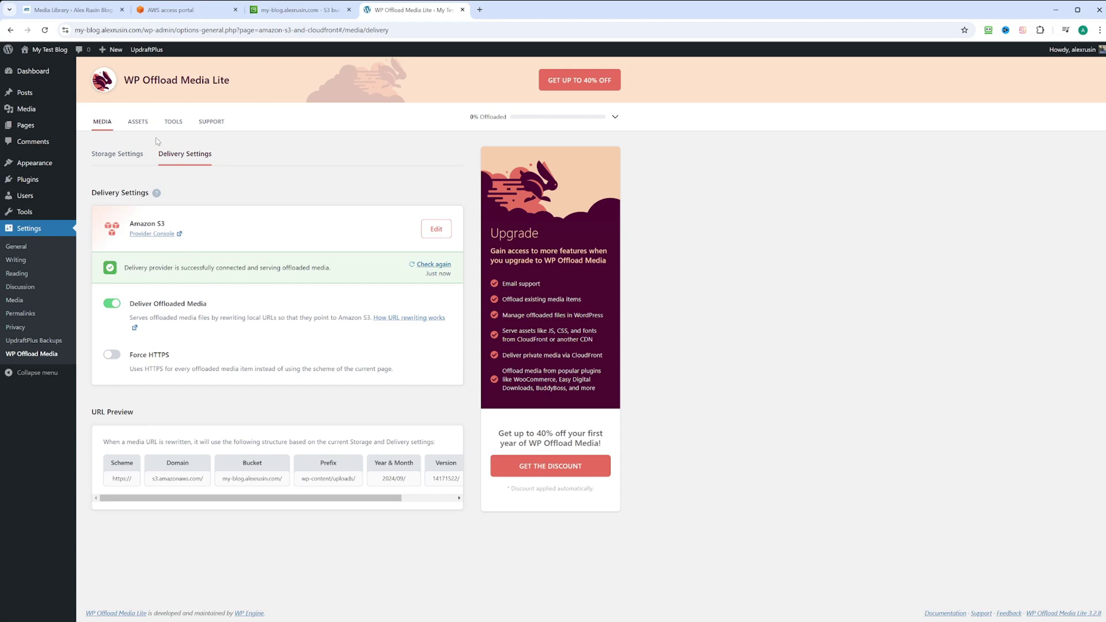
pyautogui.click(119, 154)
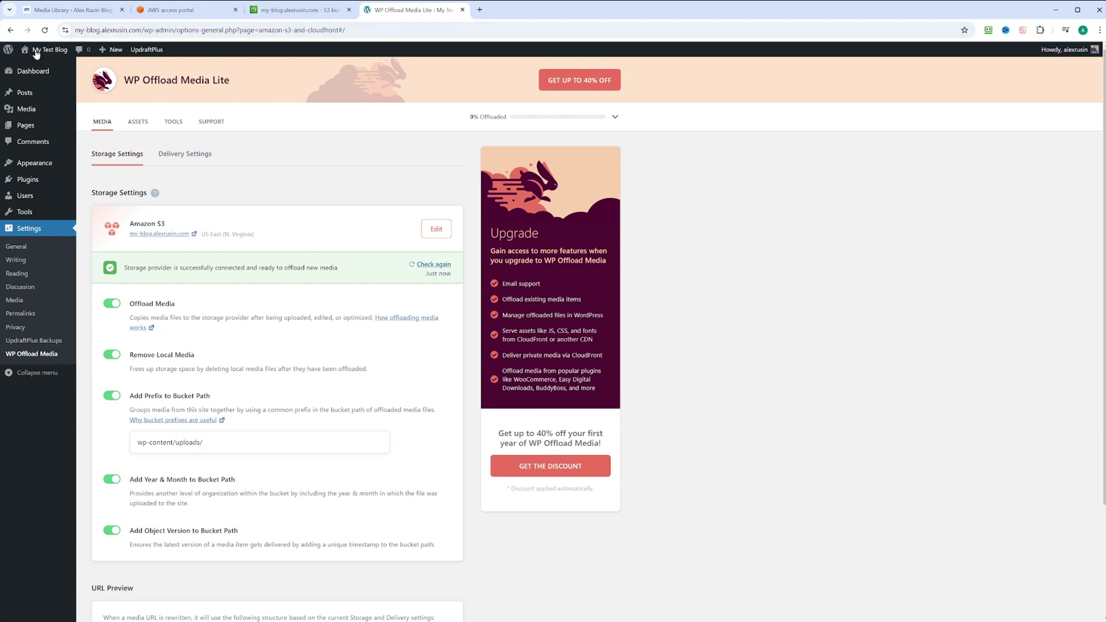
# Upload the IAM Role Basics cover image and confirm its File URL points to s3.amazonaws.com.
pyautogui.click(31, 110)
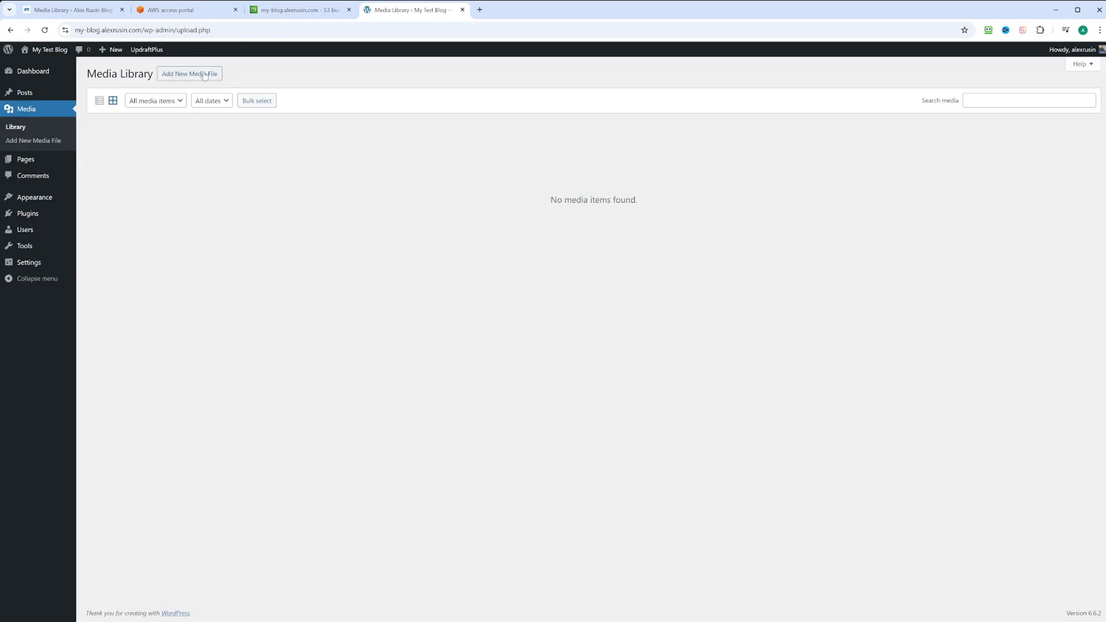
pyautogui.click(204, 76)
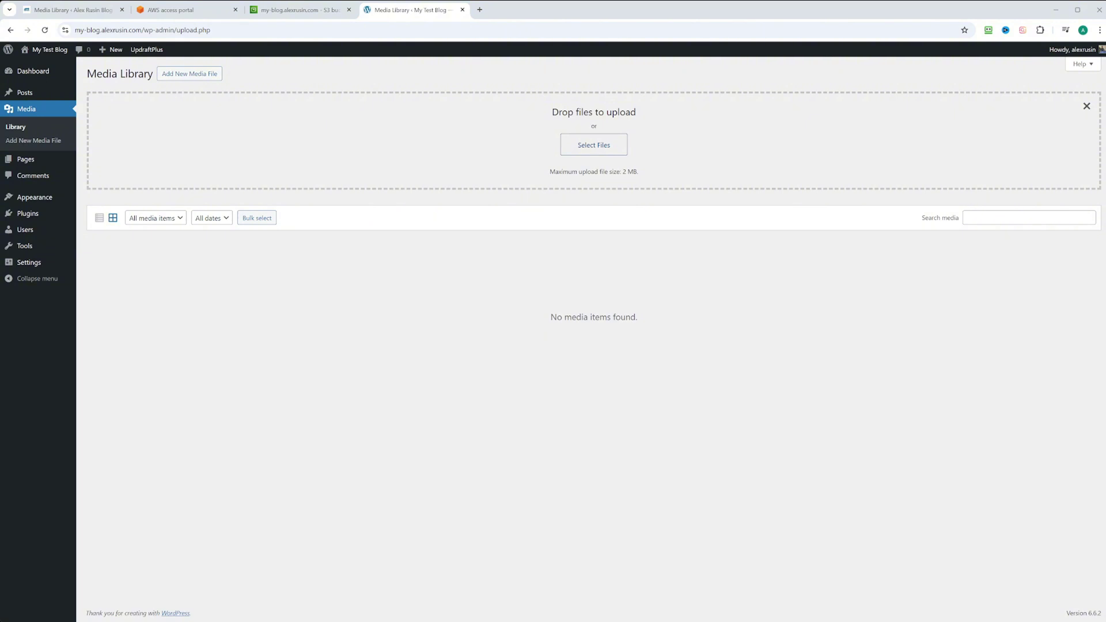
pyautogui.doubleClick(494, 333)
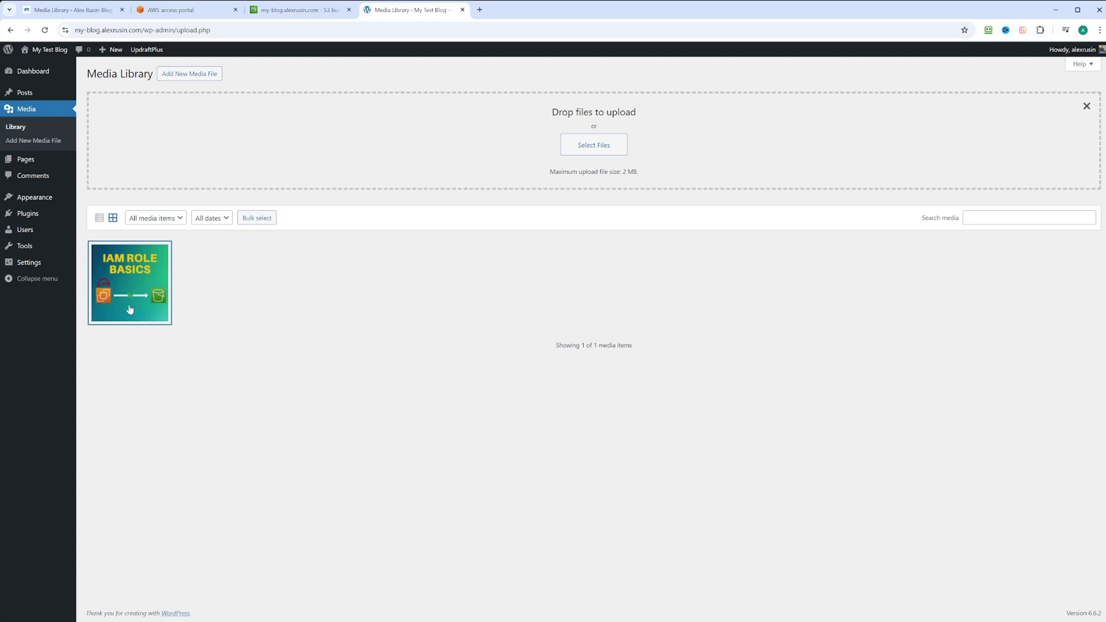
pyautogui.click(129, 309)
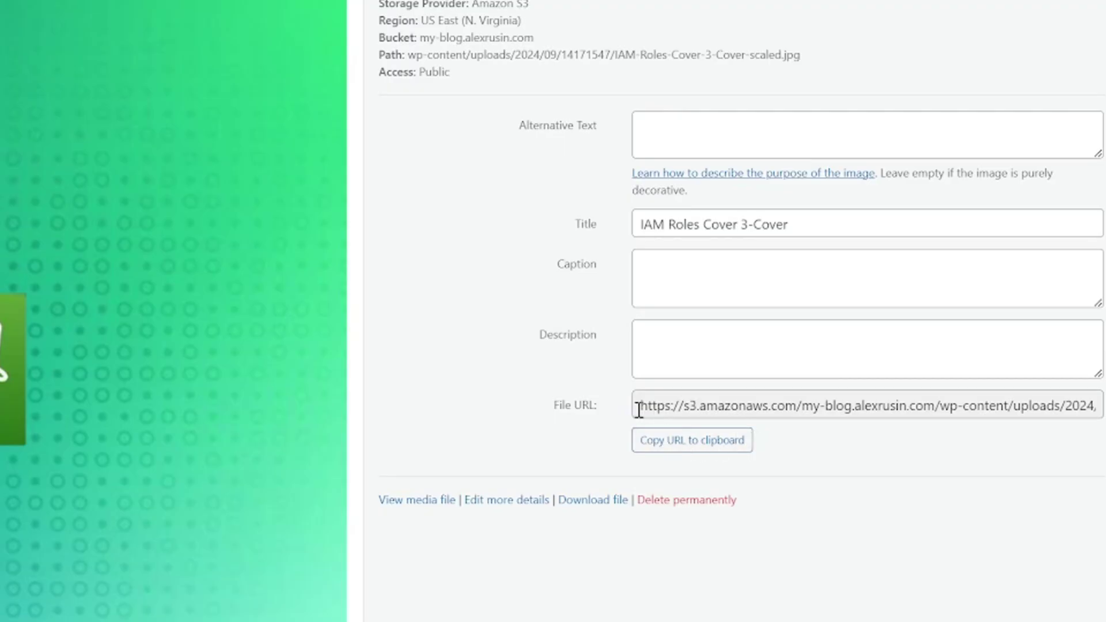
pyautogui.moveTo(639, 407); pyautogui.dragTo(935, 406)
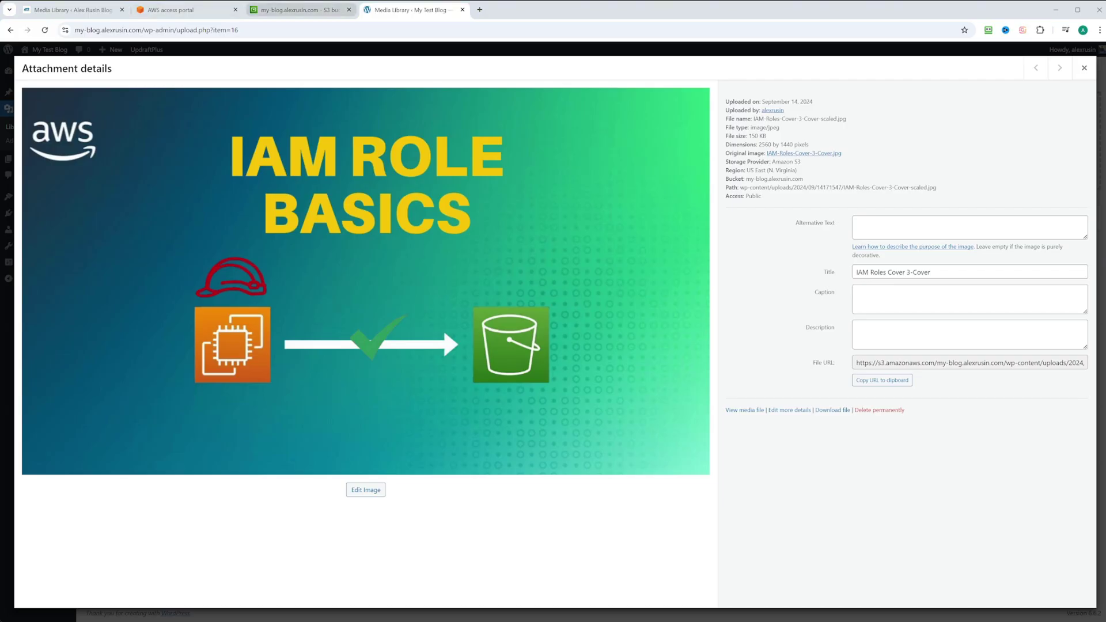
# Refresh the bucket's objects and browse into wp-content/uploads/2024/09/14171547 to see the offloaded images.
pyautogui.click(300, 10)
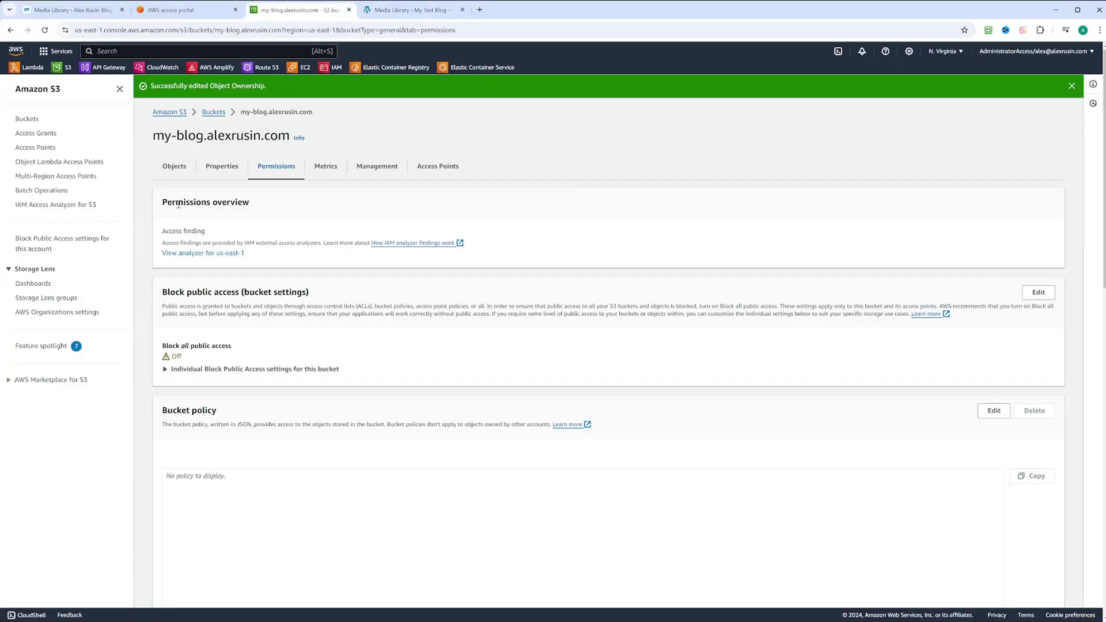
pyautogui.click(174, 167)
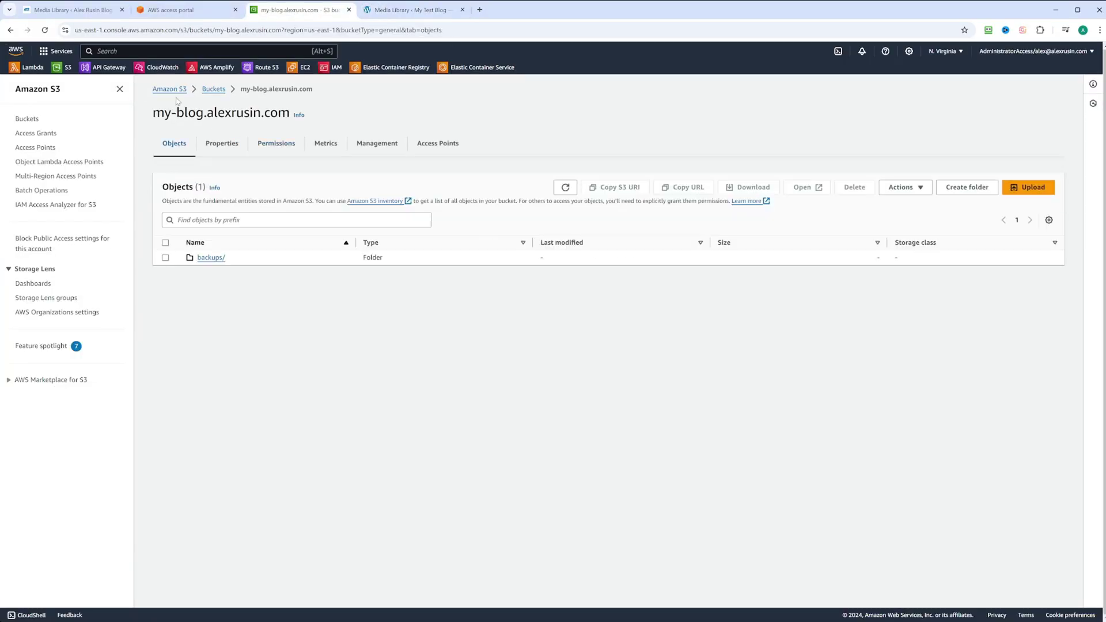
pyautogui.click(565, 188)
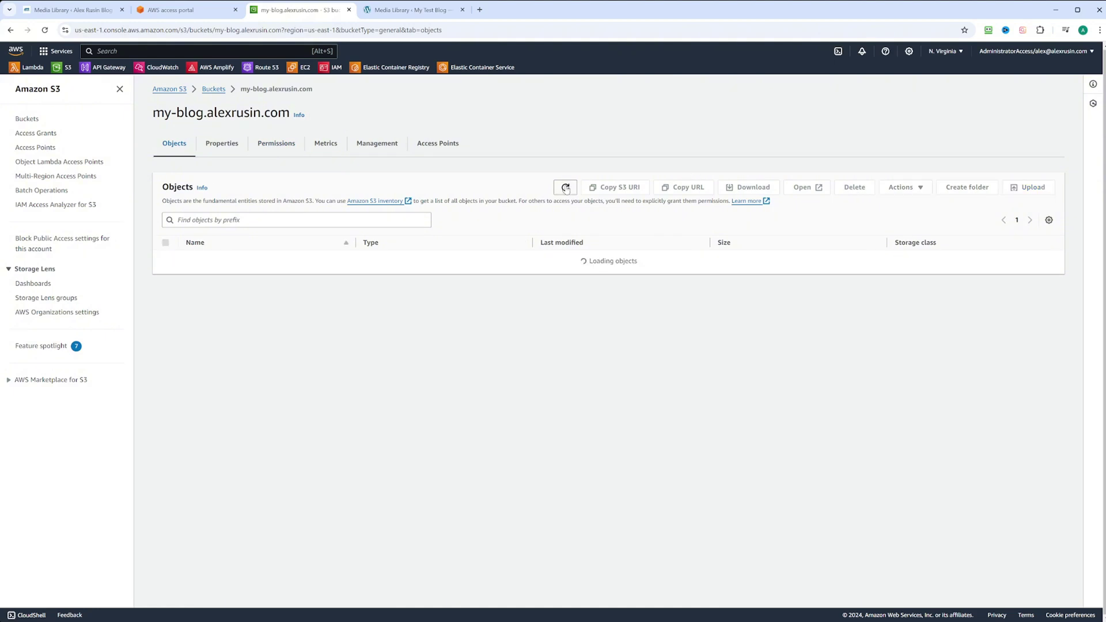
pyautogui.click(218, 276)
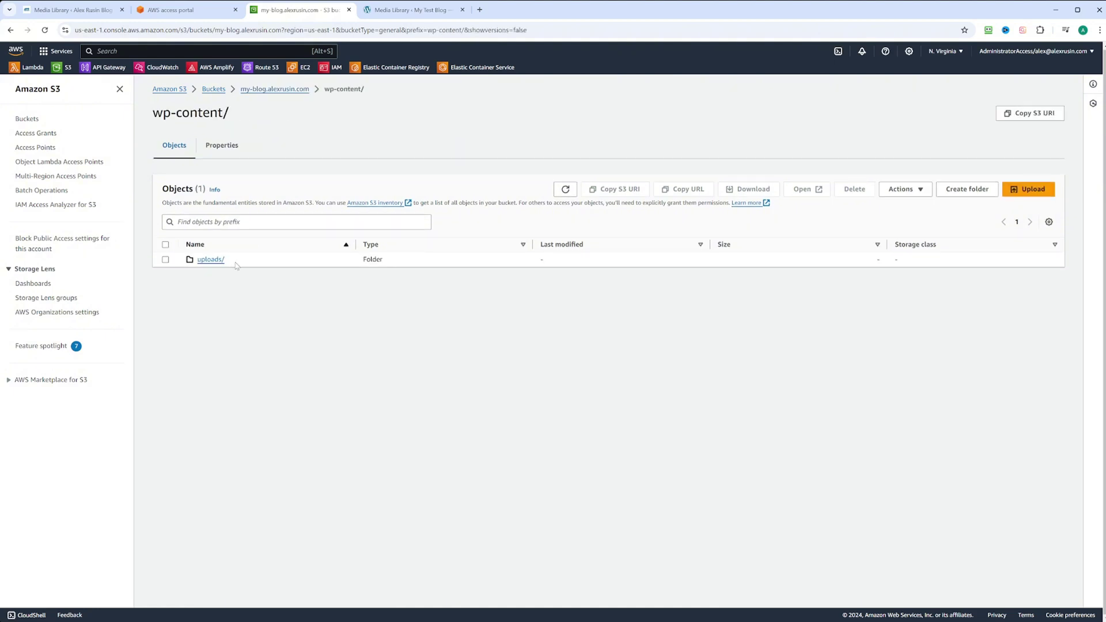
pyautogui.click(211, 260)
pyautogui.click(206, 260)
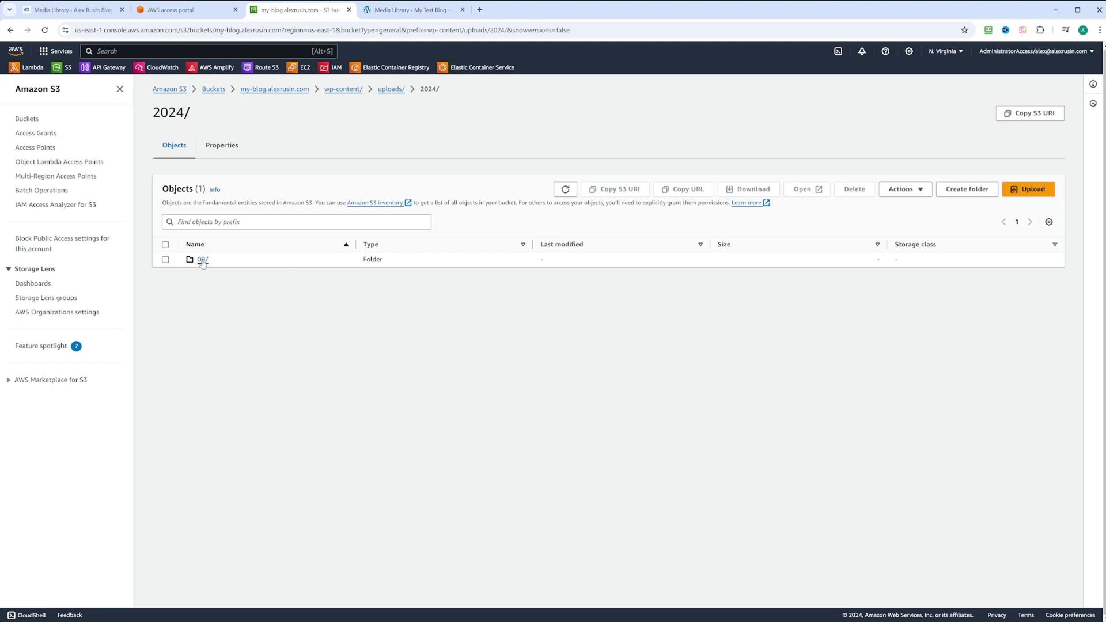
pyautogui.click(202, 259)
pyautogui.click(212, 259)
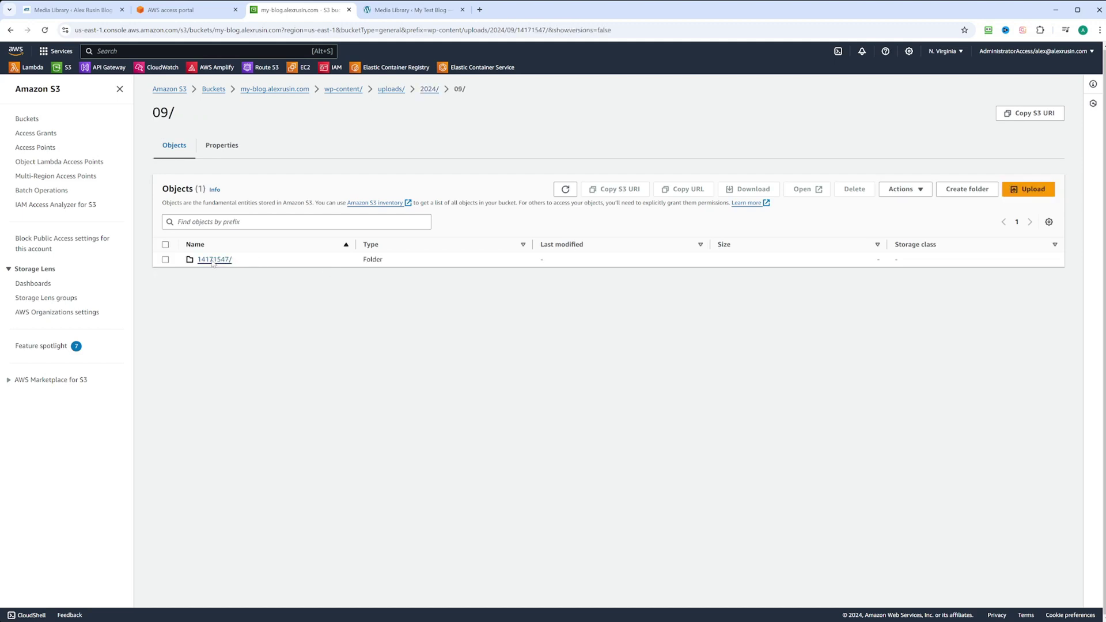